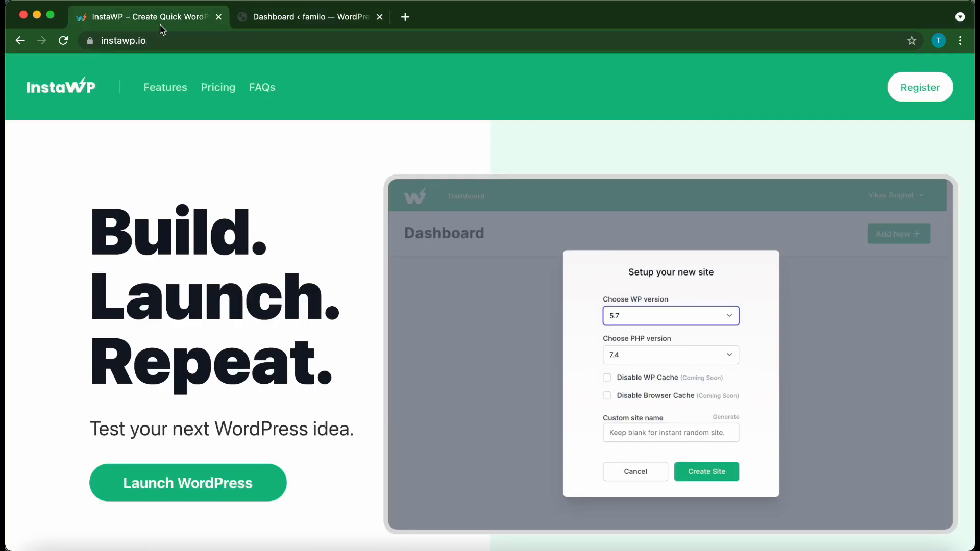
Look through the InstaWP homepage's testimonials, features and pricing sections, then return to its beginning.
scroll(270, 338, down, 10)
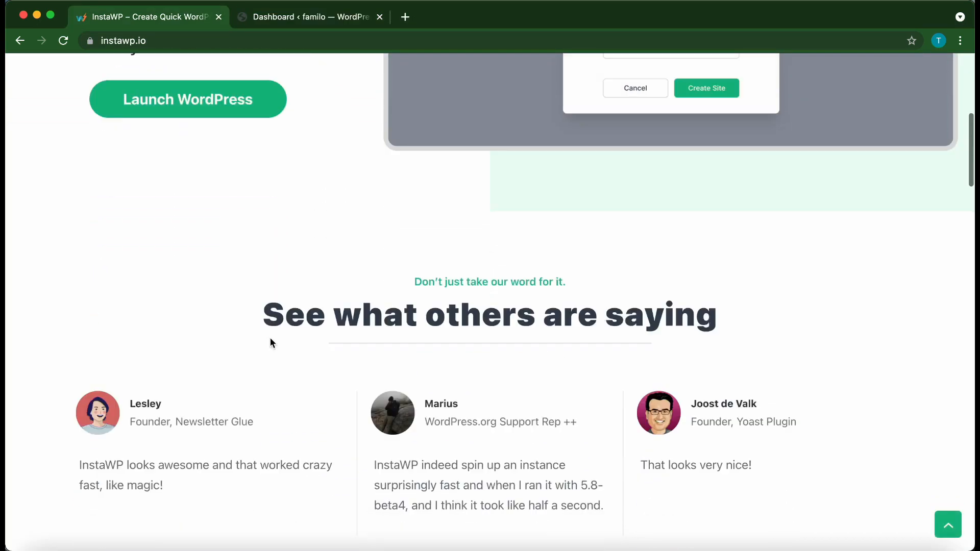
scroll(271, 338, down, 10)
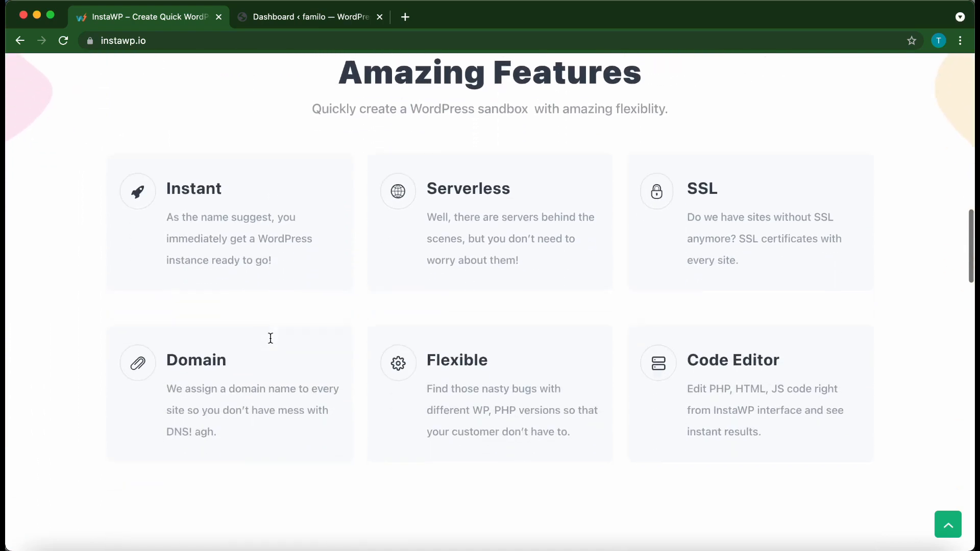
scroll(270, 338, down, 10)
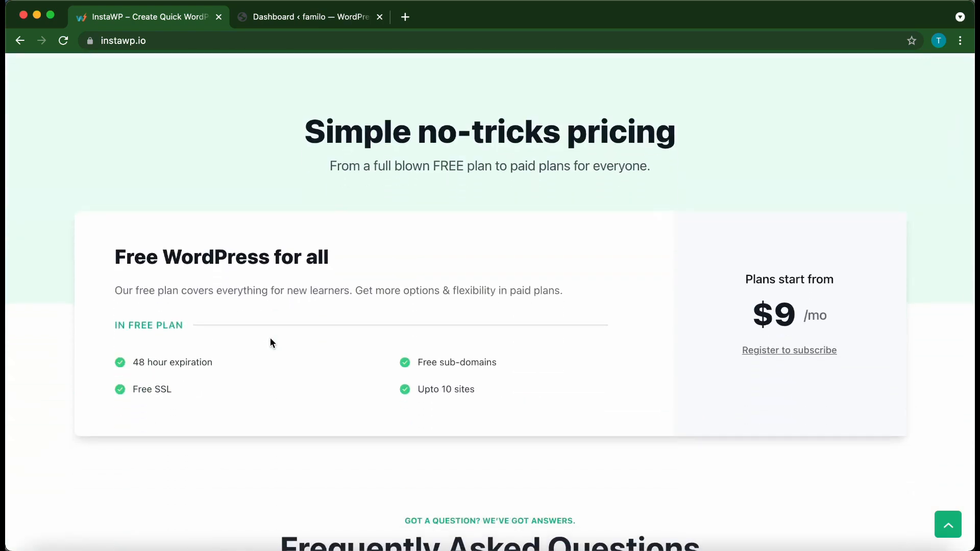
scroll(271, 339, up, 3)
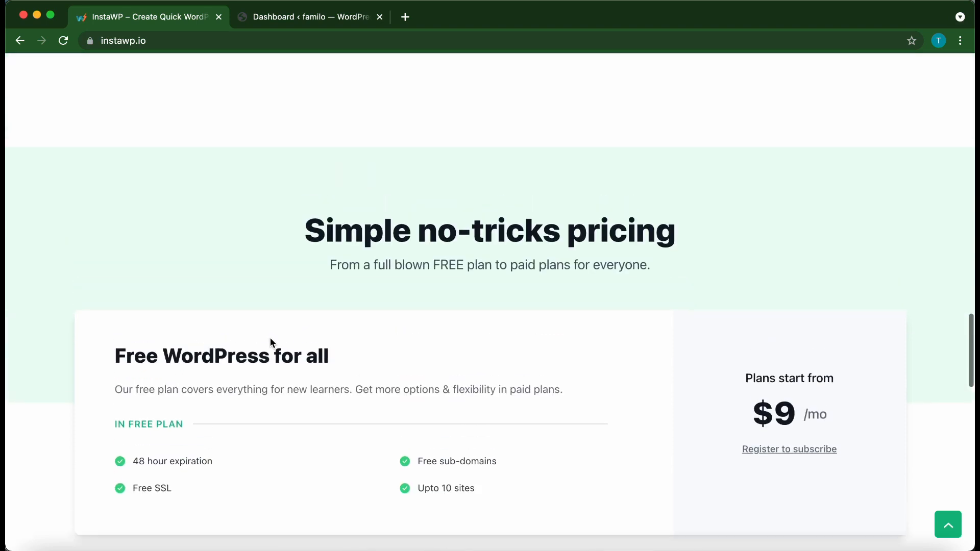
scroll(271, 341, up, 15)
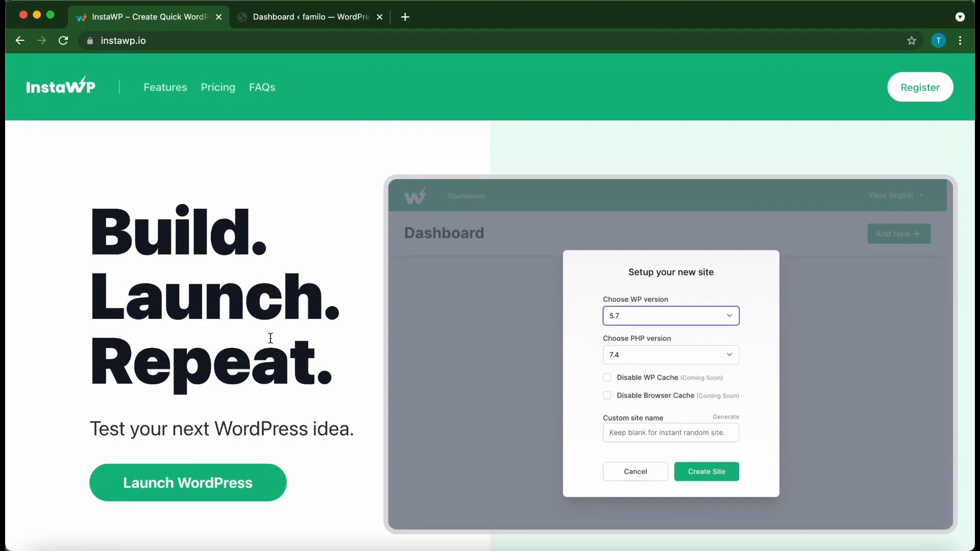
Switch to the familo site's WordPress admin and open the QSM dashboard.
key(ctrl+Tab)
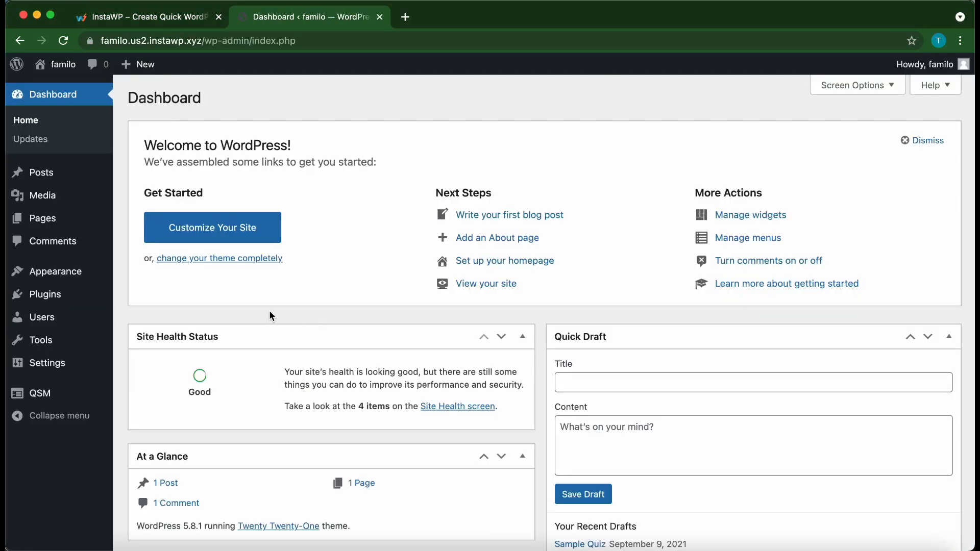
mouse_move(44, 401)
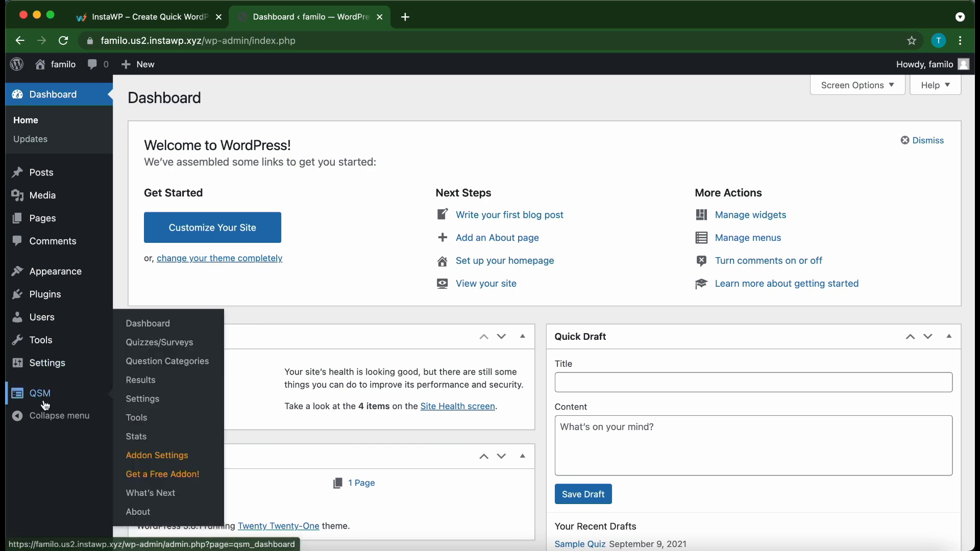
click(43, 401)
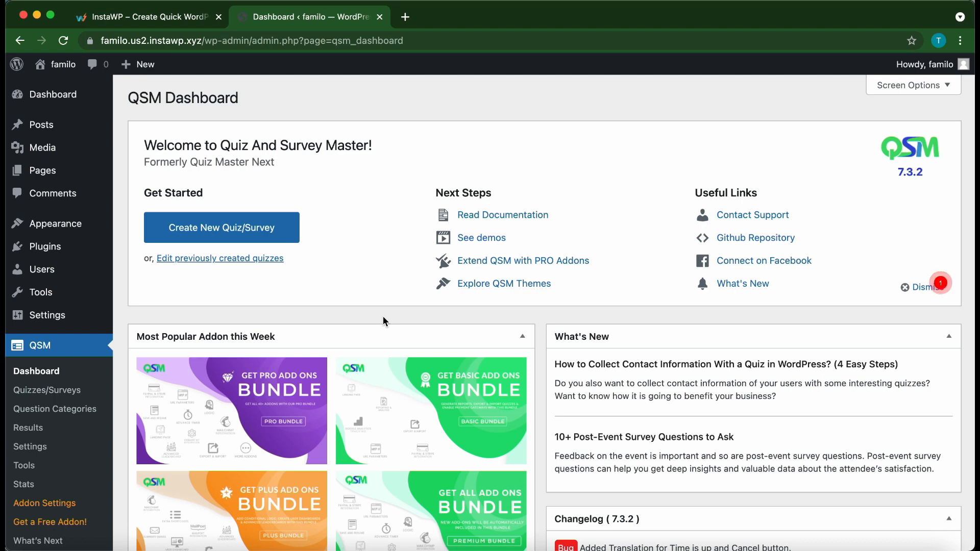
Open the QSM PRO addons pricing page and review the Pro, Plus and Basic plans and the individual addons.
click(495, 261)
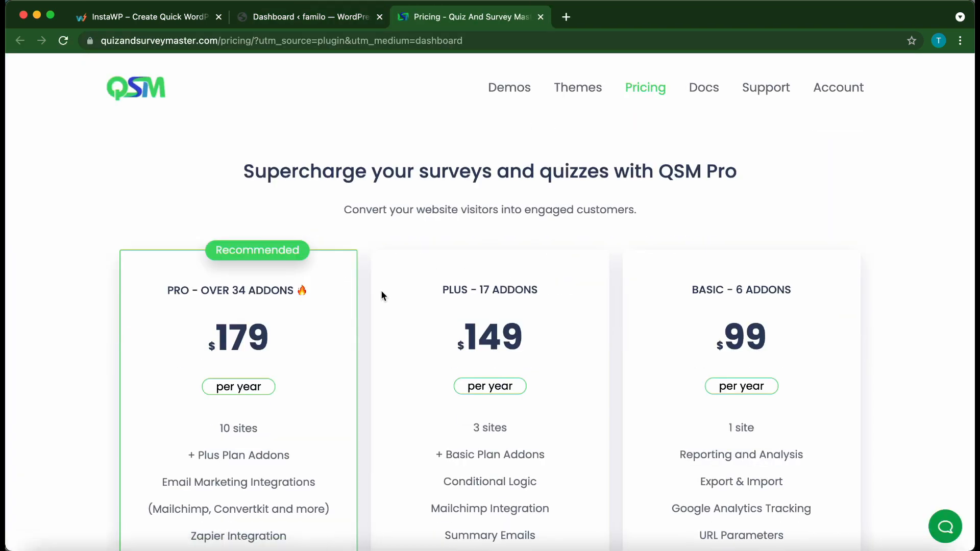
scroll(636, 338, down, 4)
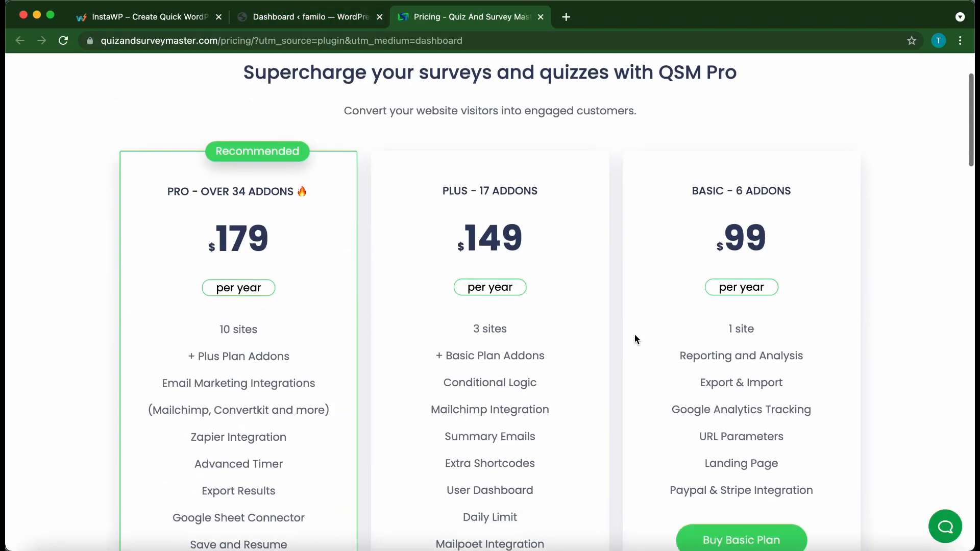
scroll(634, 335, down, 1)
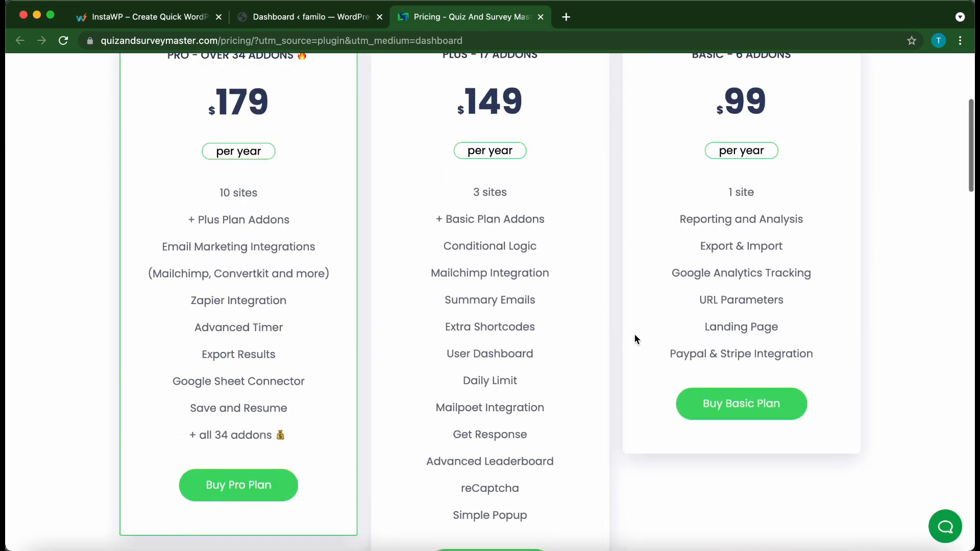
scroll(636, 337, down, 6)
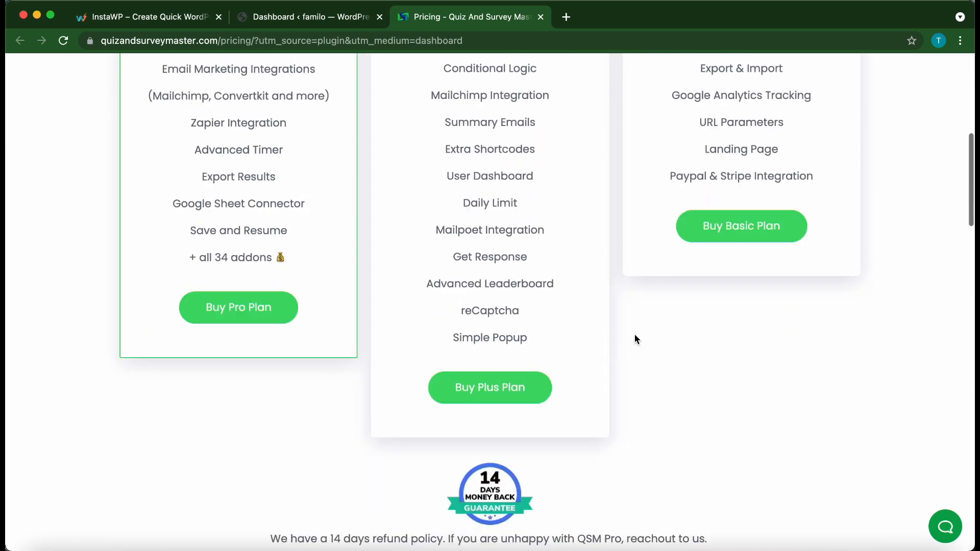
scroll(634, 335, down, 10)
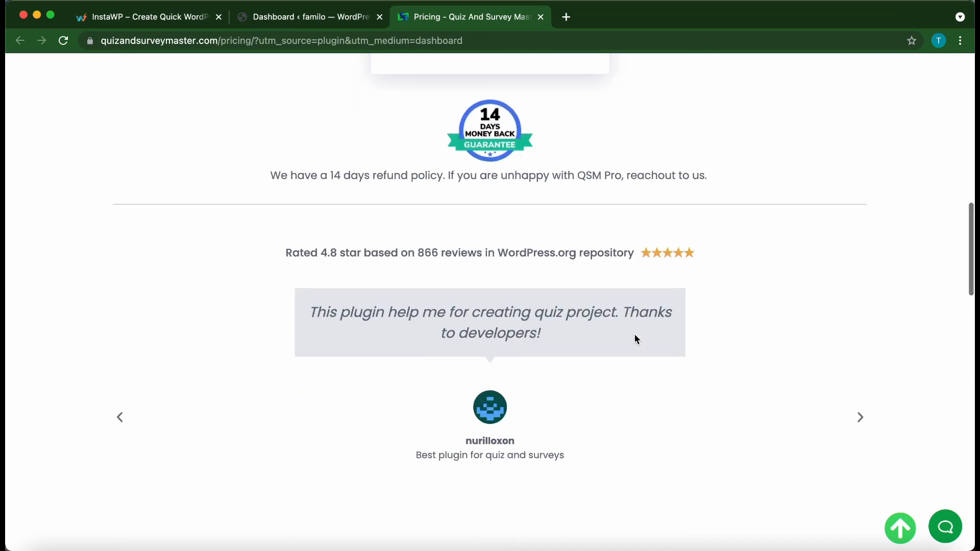
scroll(635, 335, down, 5)
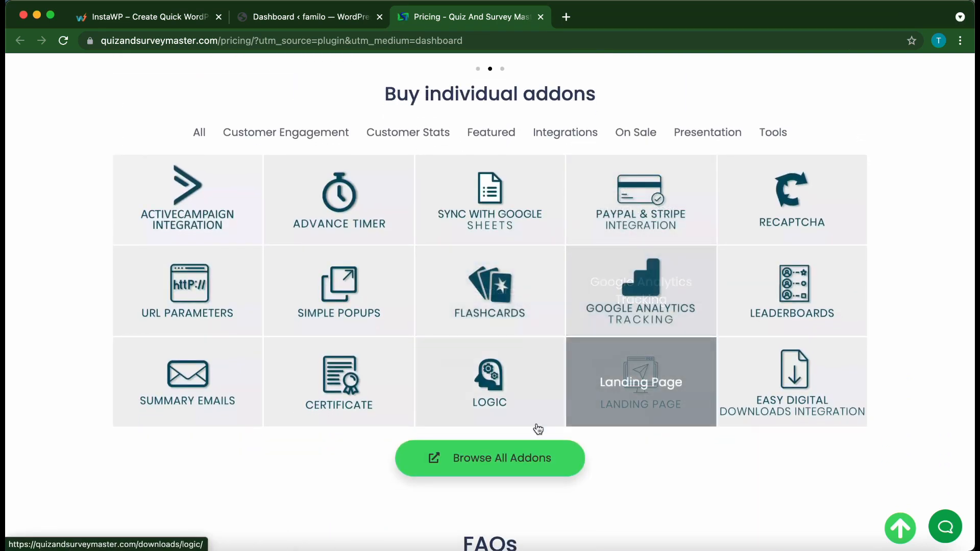
Find Reporting And Analysis in the full addon catalogue and add its Business (2-5 Sites) licence to the cart.
click(506, 464)
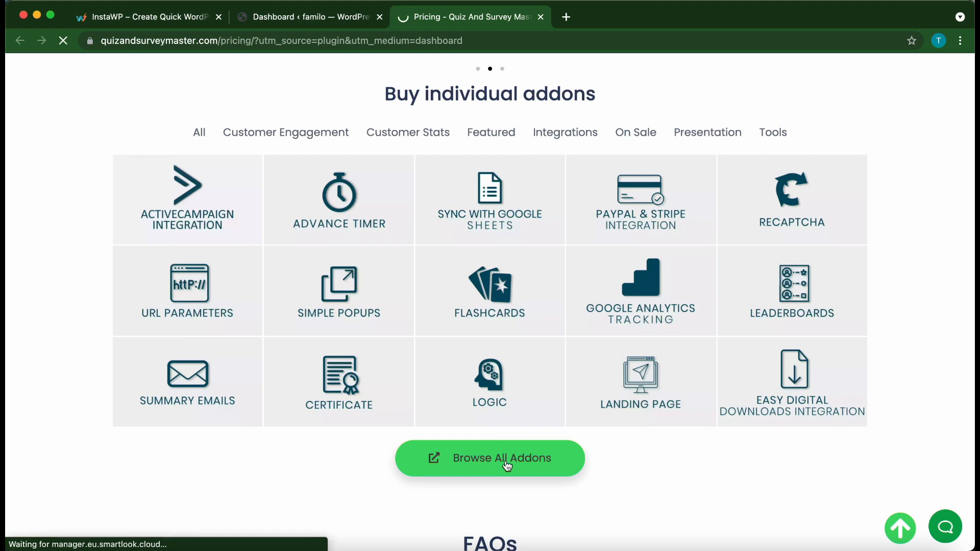
scroll(507, 465, down, 12)
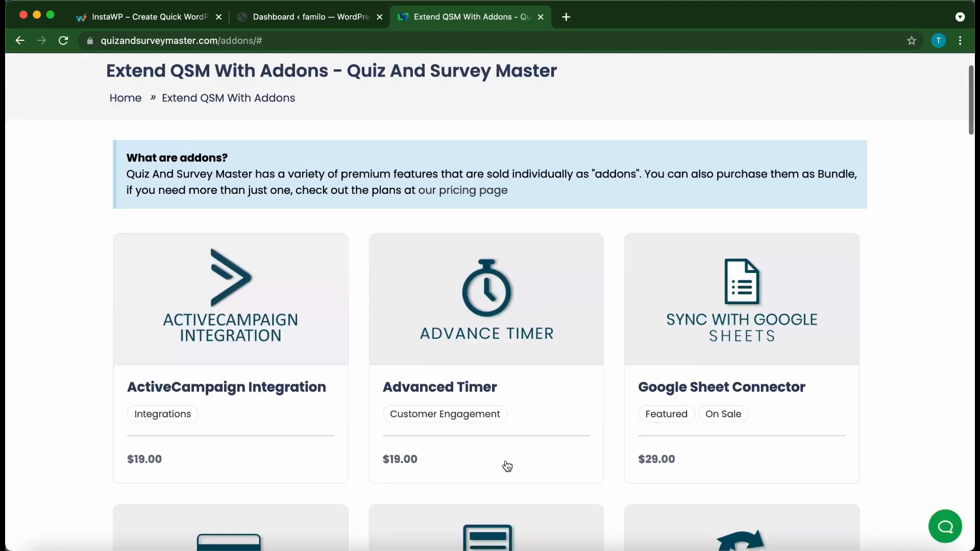
scroll(507, 465, down, 16)
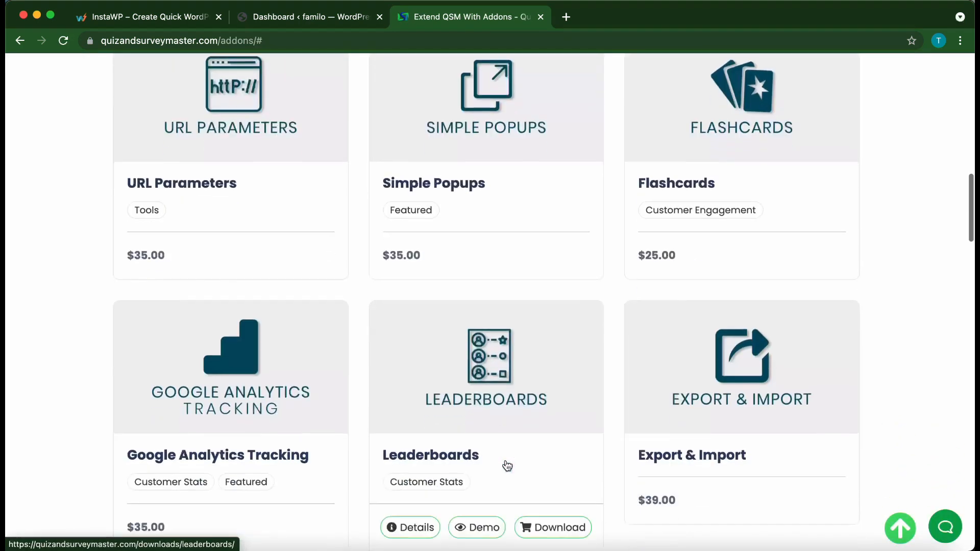
scroll(507, 466, down, 5)
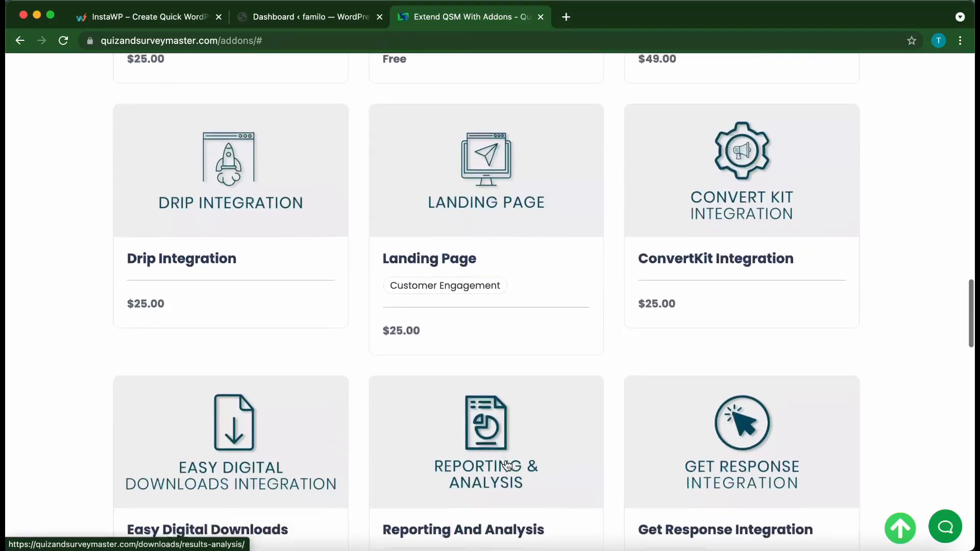
click(493, 365)
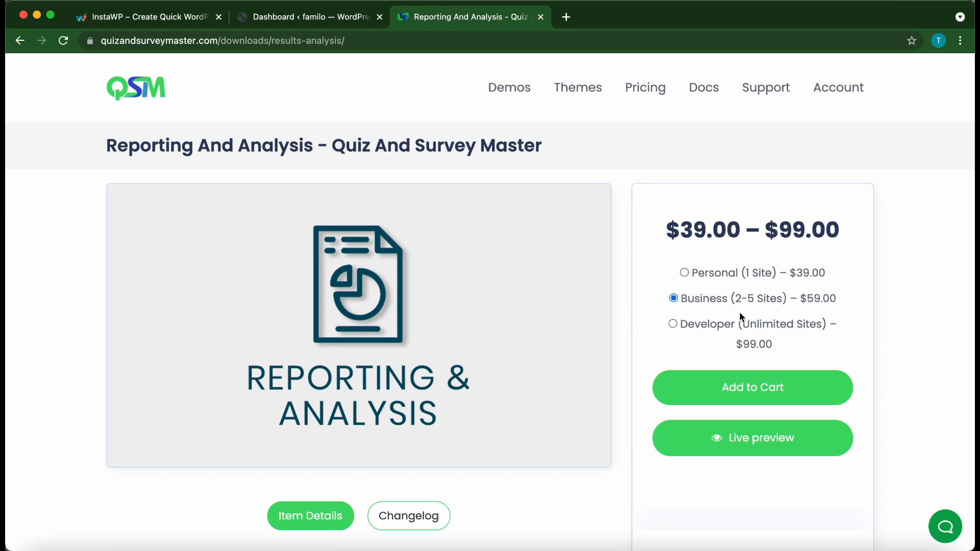
click(738, 387)
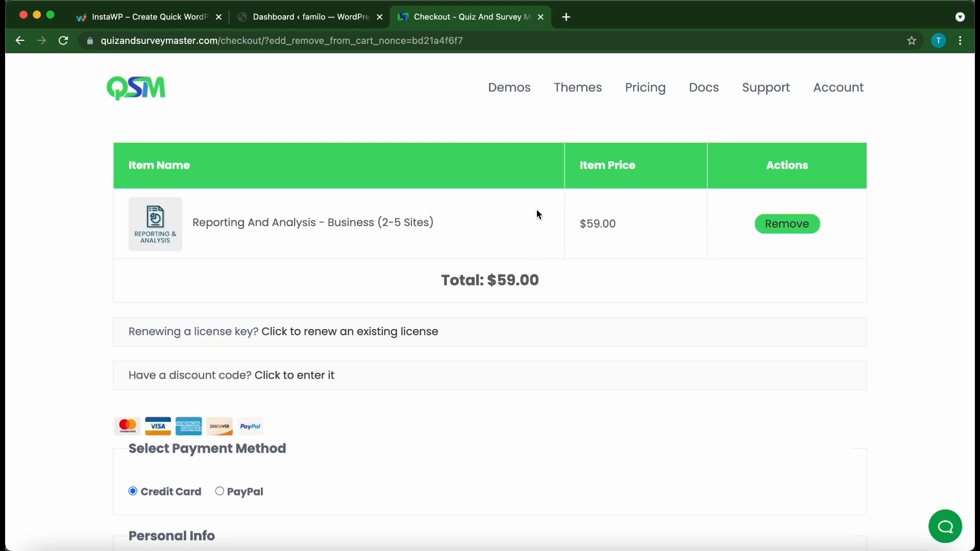
Close the addon shop and open the plugin upload form in the WordPress admin.
key(super+w)
mouse_move(49, 251)
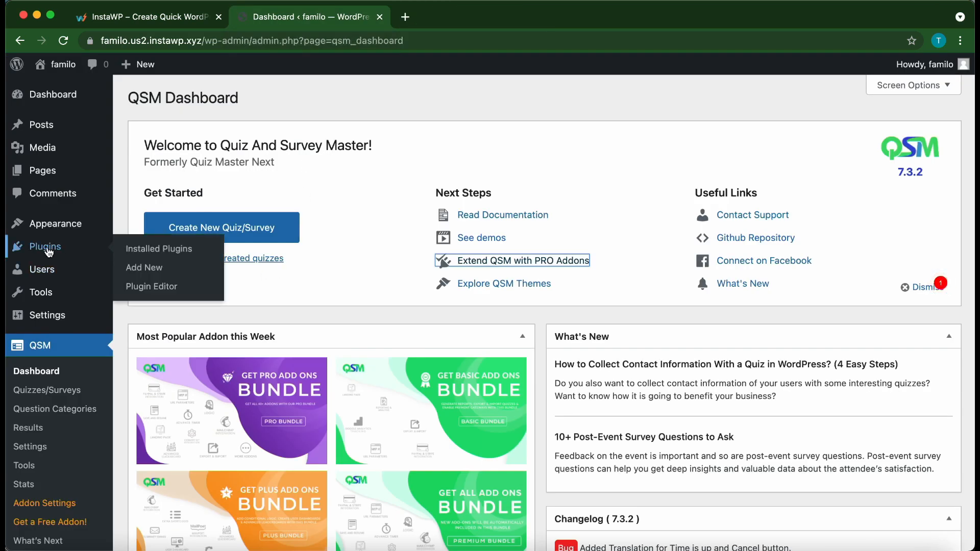
click(136, 271)
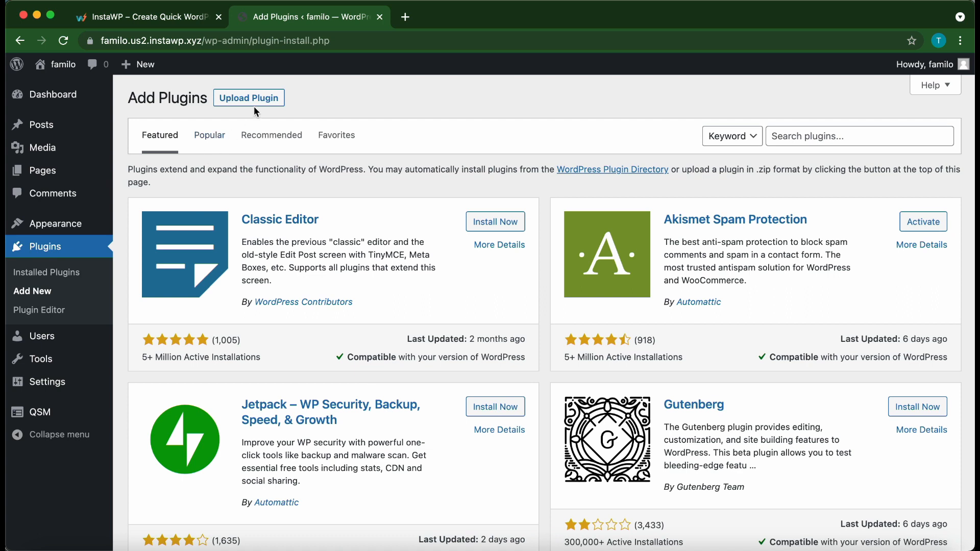
click(253, 105)
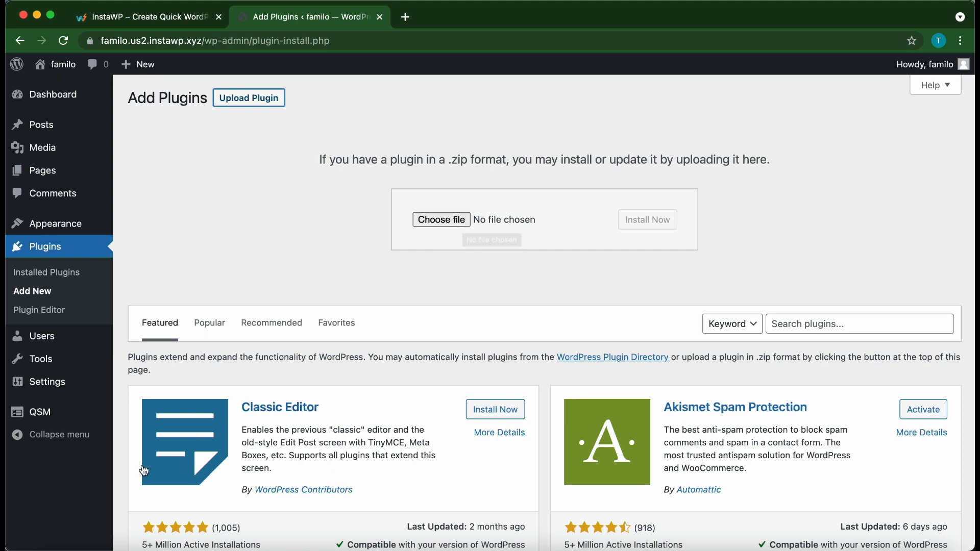
Upload qsm-analysis.zip from the Downloads folder, install it as a plugin and activate it.
click(39, 550)
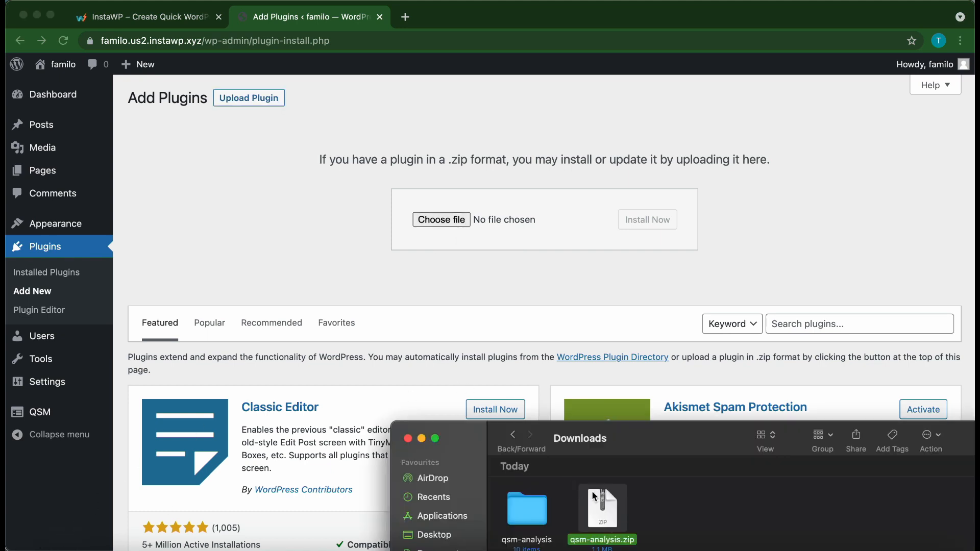
click(600, 508)
drag(600, 508, 438, 223)
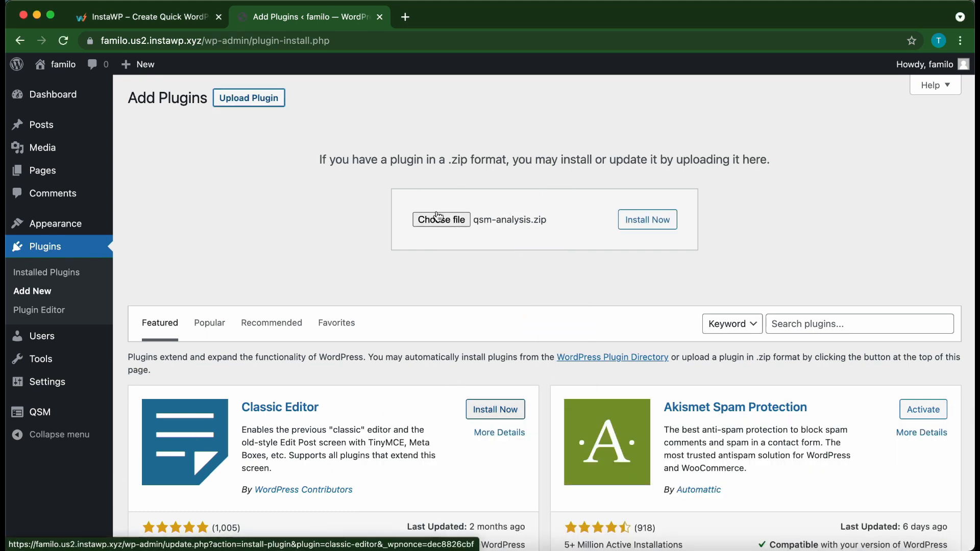
click(665, 229)
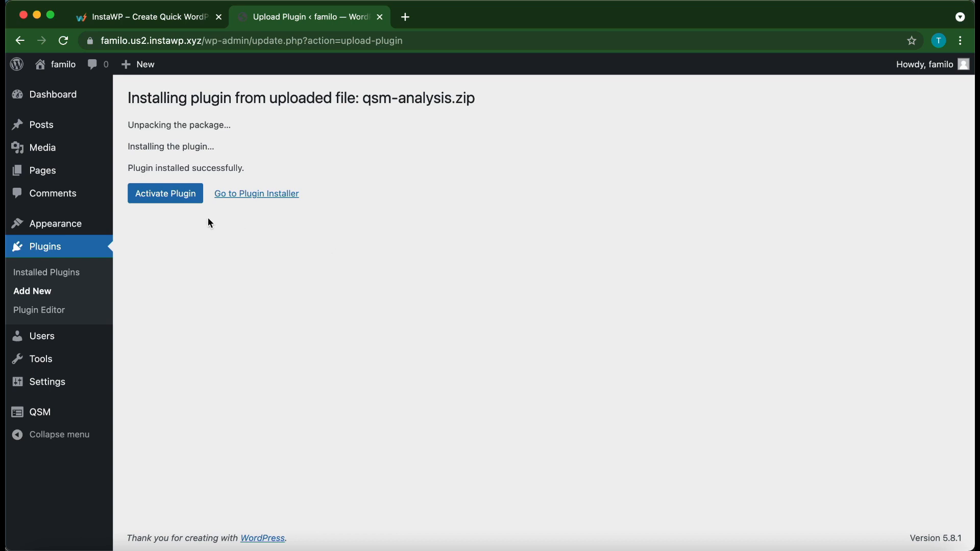
click(170, 201)
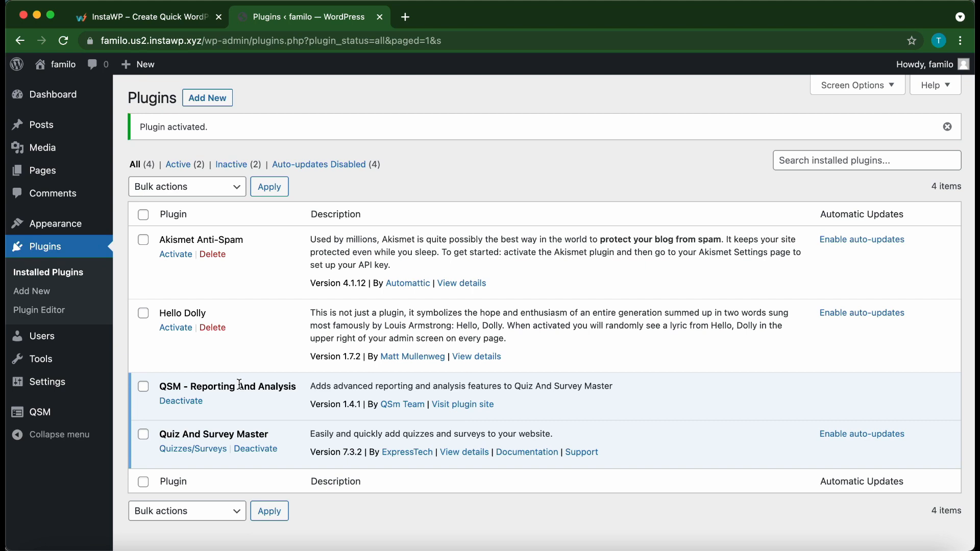
Paste the addon license key into the Reporting And Analysis addon settings and save the changes.
mouse_move(40, 412)
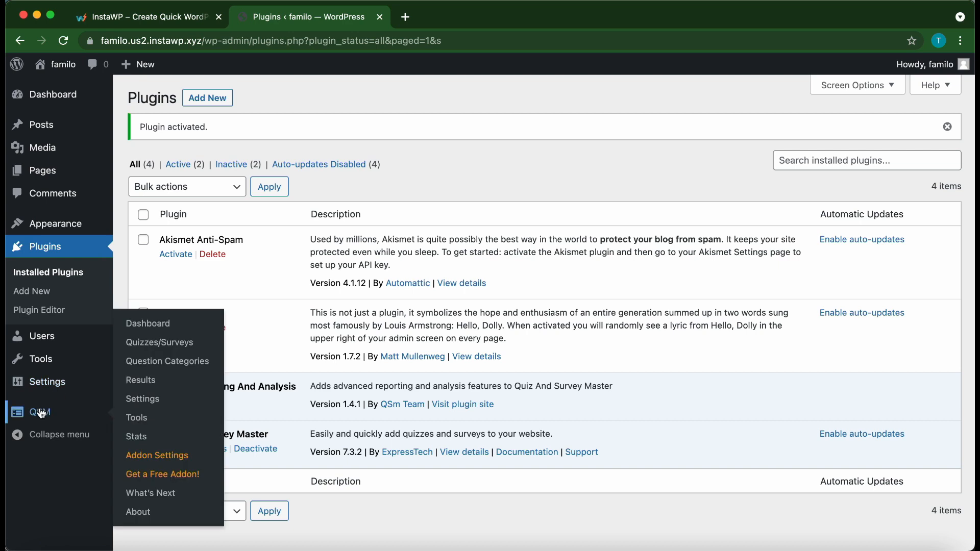
click(184, 455)
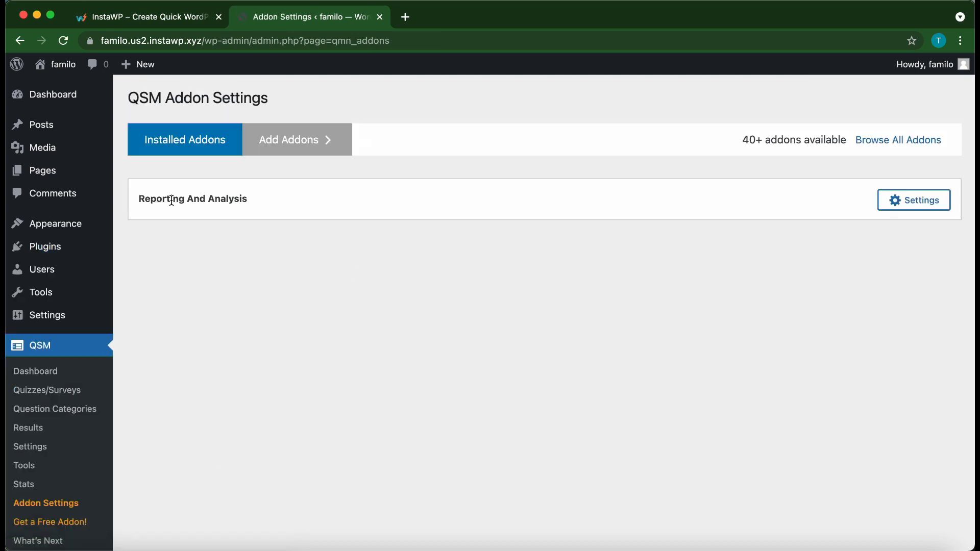
click(911, 199)
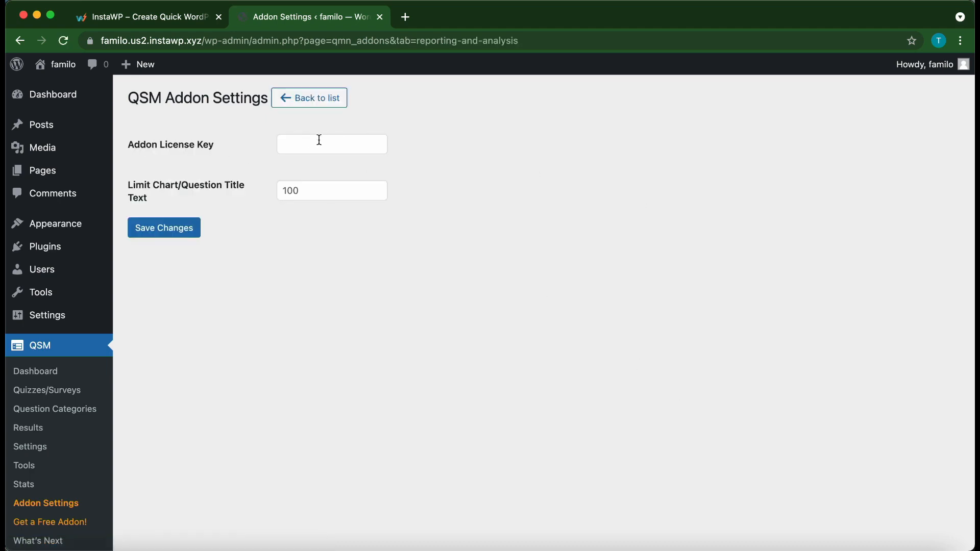
key(super+v)
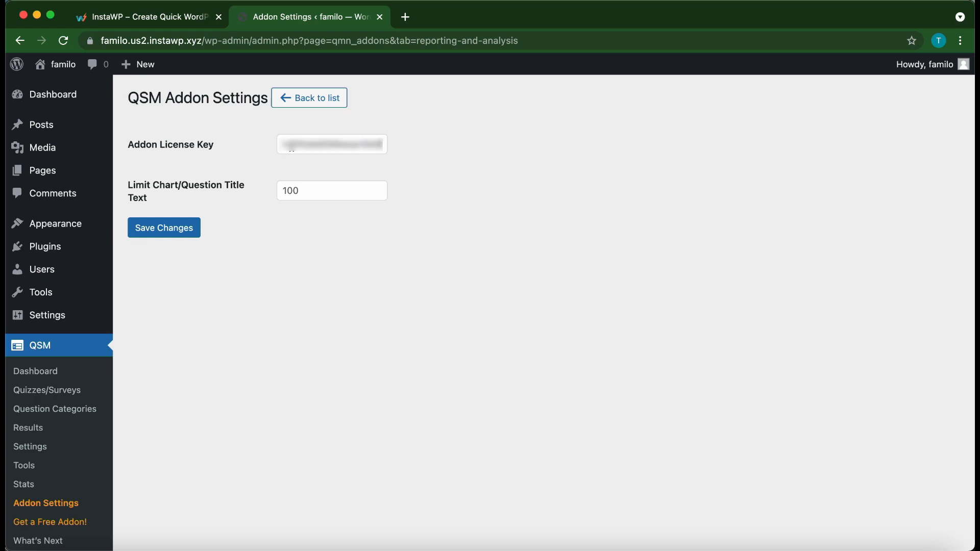
click(425, 174)
click(165, 238)
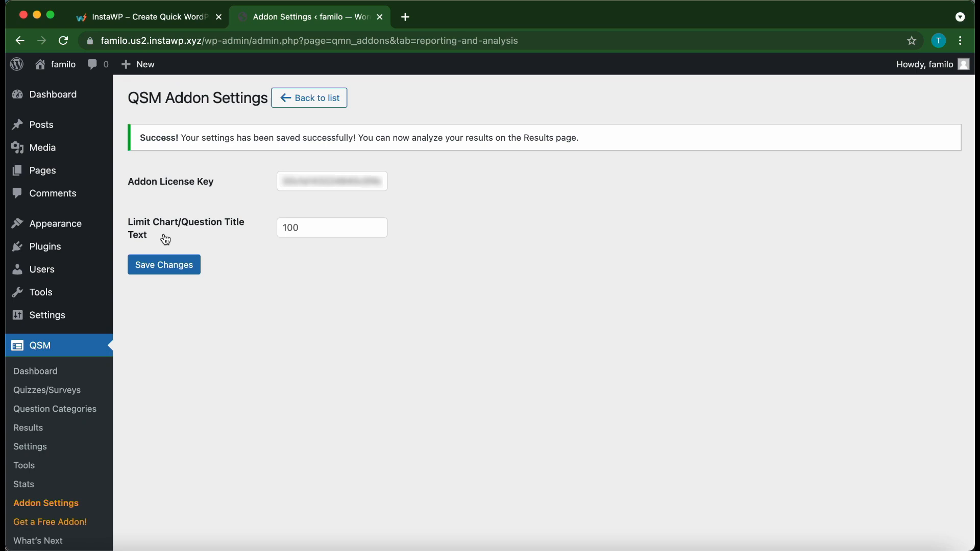
Open Sample Quiz from the quizzes and surveys list and review its questions.
click(61, 396)
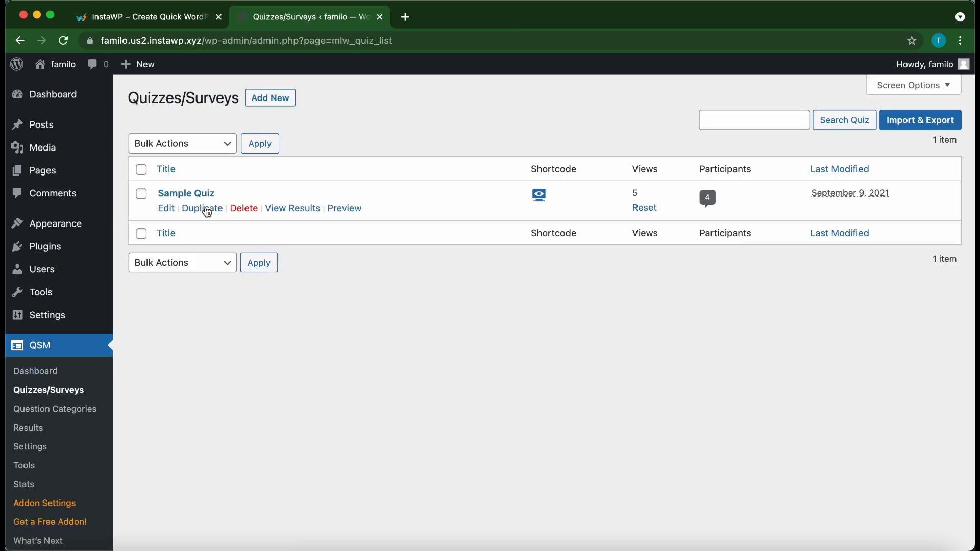
click(196, 194)
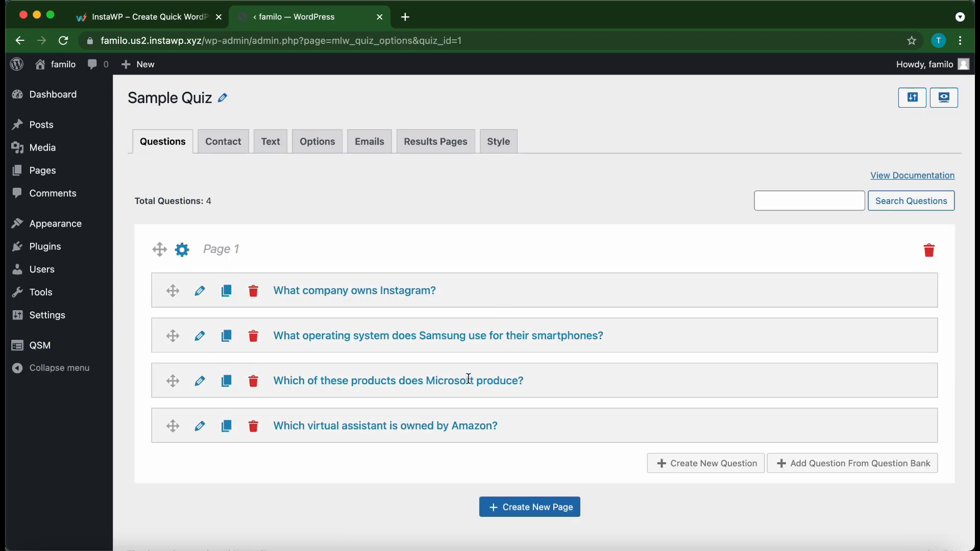
scroll(468, 376, down, 1)
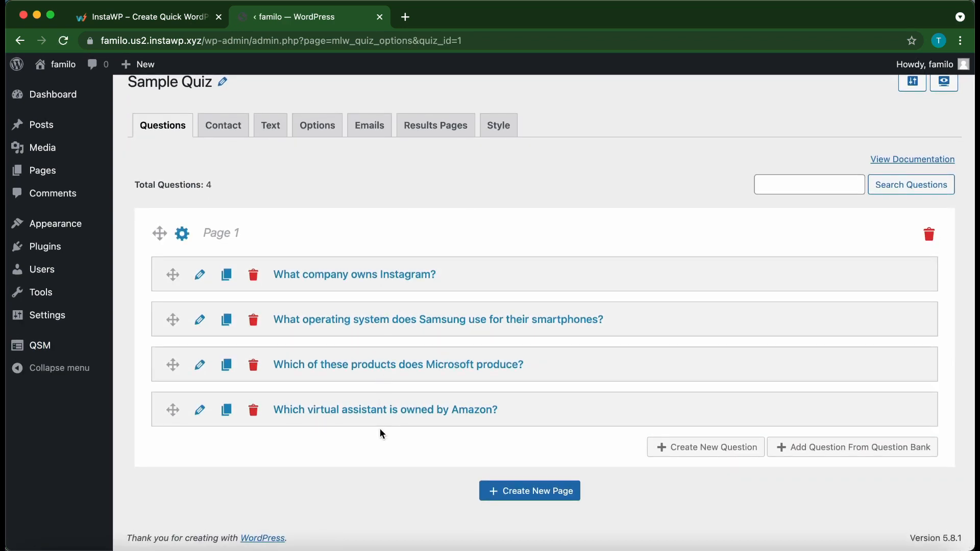
Open the posts list in a new browser tab and open the Sample Quiz draft for editing.
scroll(380, 428, up, 1)
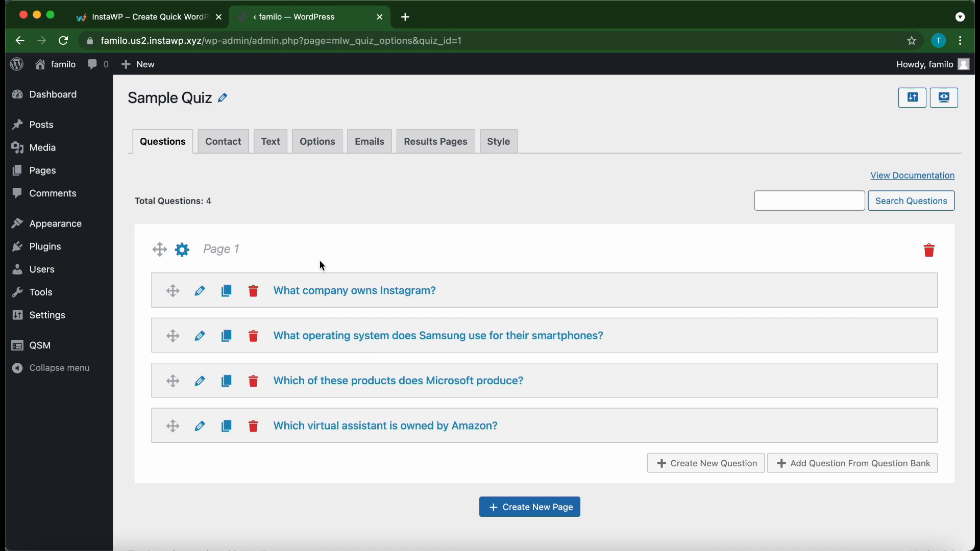
mouse_move(46, 135)
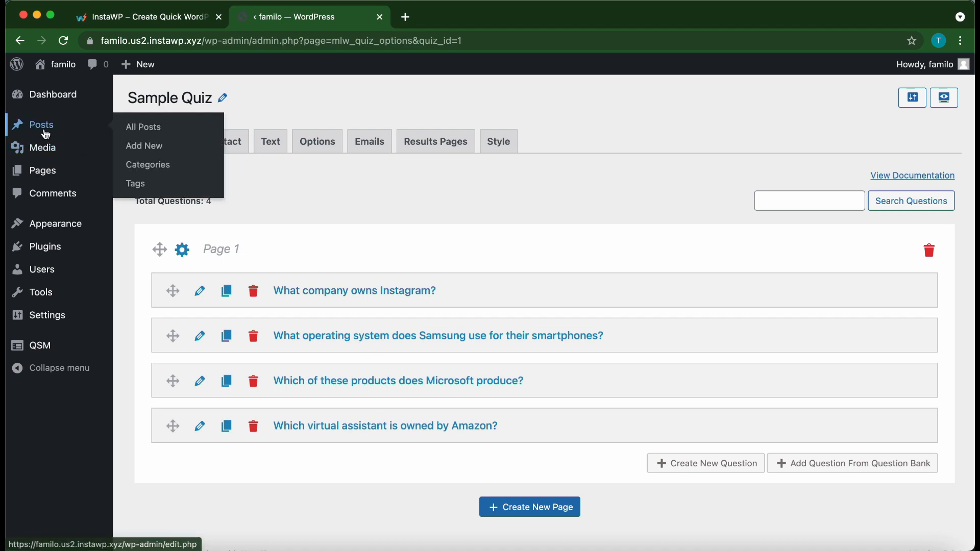
right_click(147, 132)
click(173, 136)
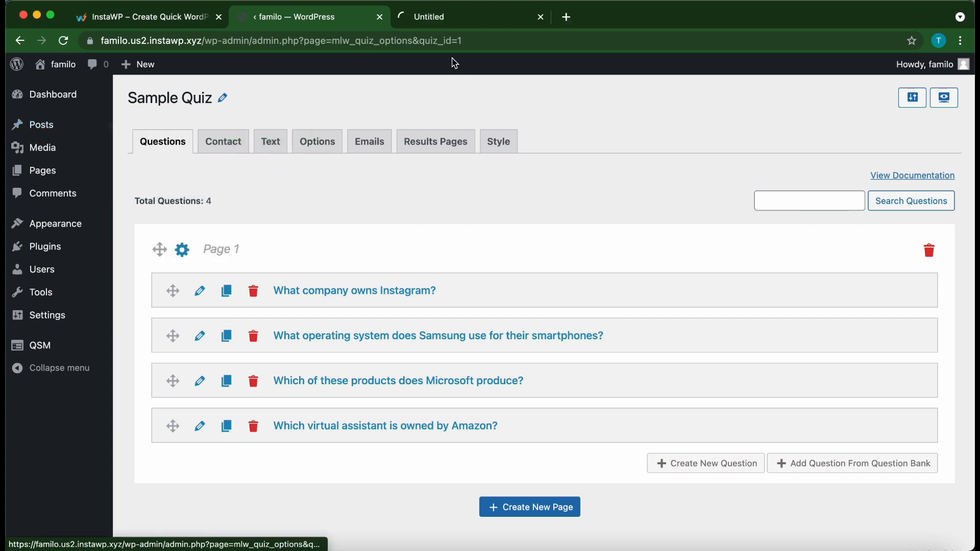
click(461, 17)
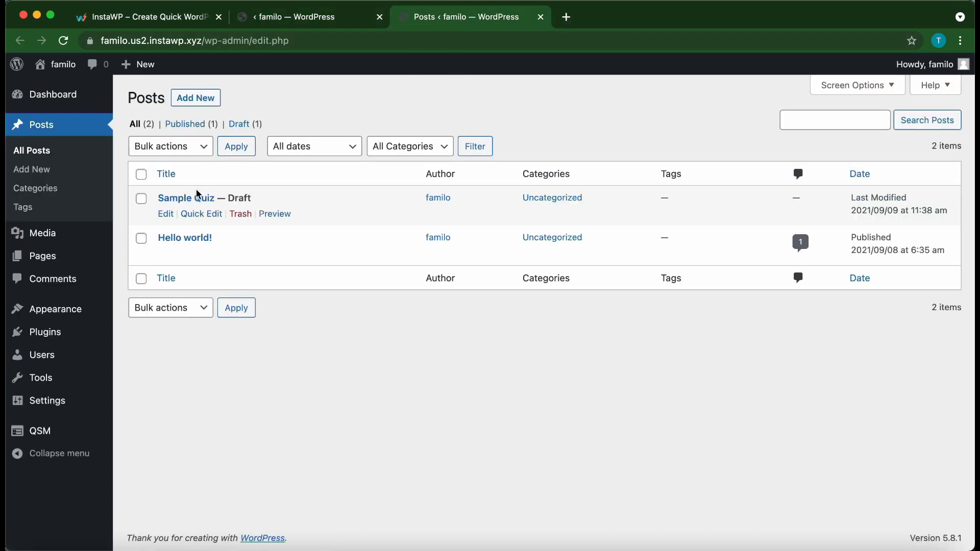
click(183, 200)
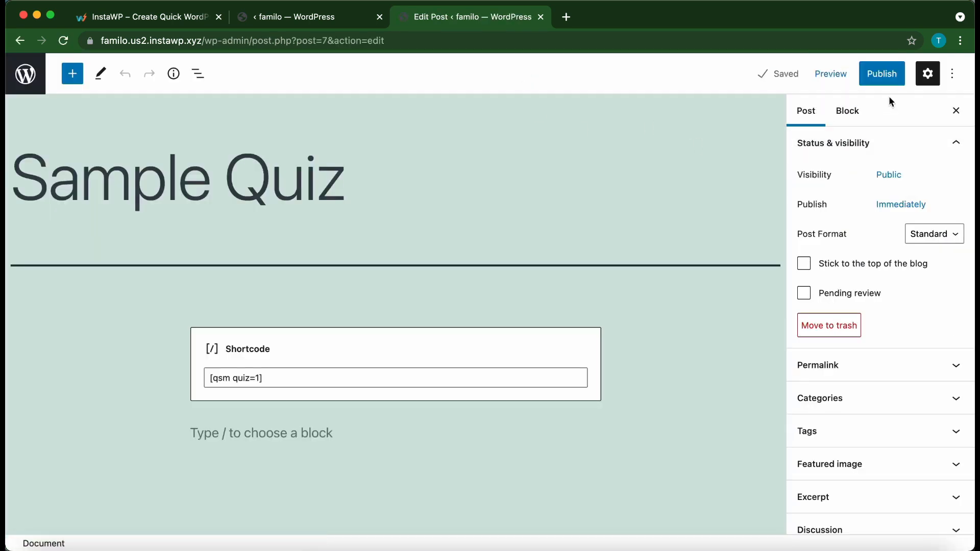
Publish the Sample Quiz post and view it on the live site.
click(882, 73)
click(845, 72)
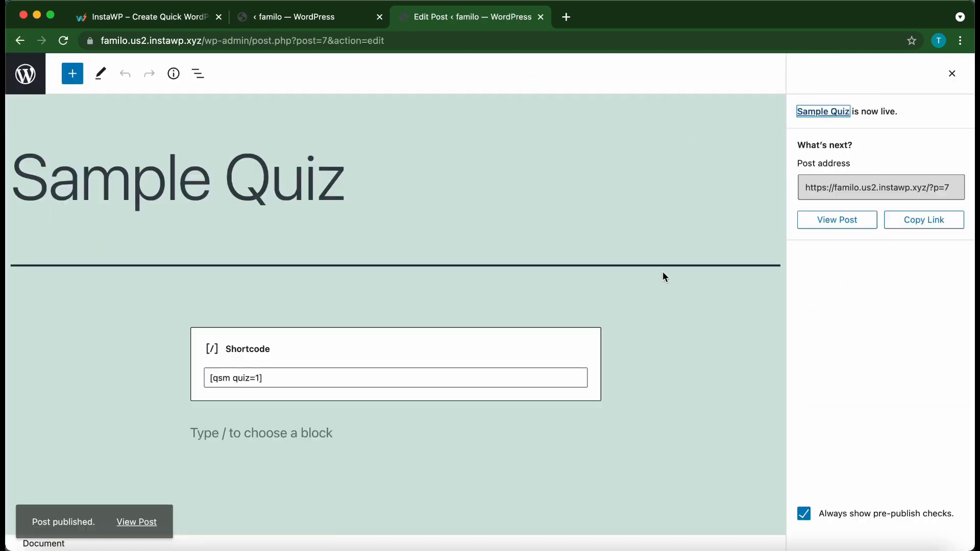
click(838, 226)
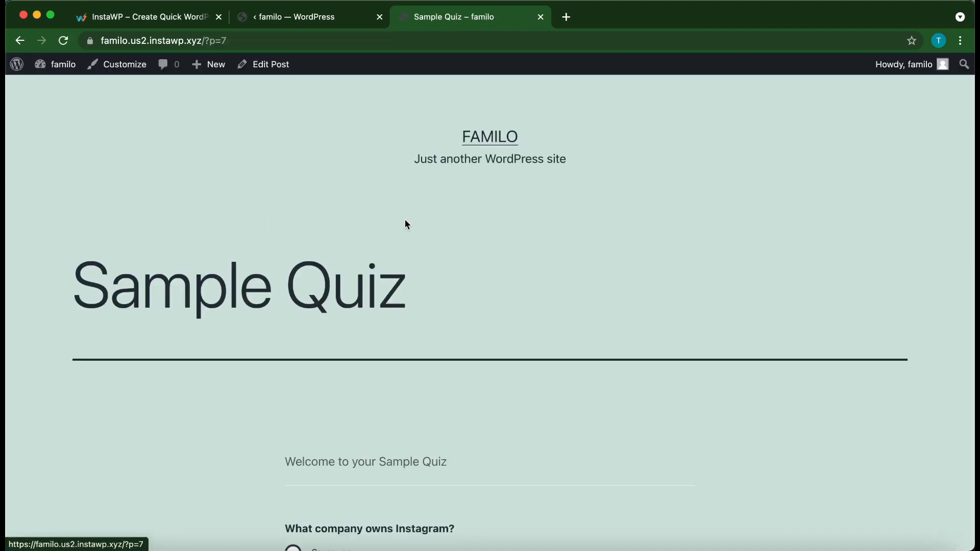
Answer the four quiz questions with Apple, Android, Fitbit and Google, in that order.
scroll(471, 381, down, 5)
scroll(471, 381, down, 2)
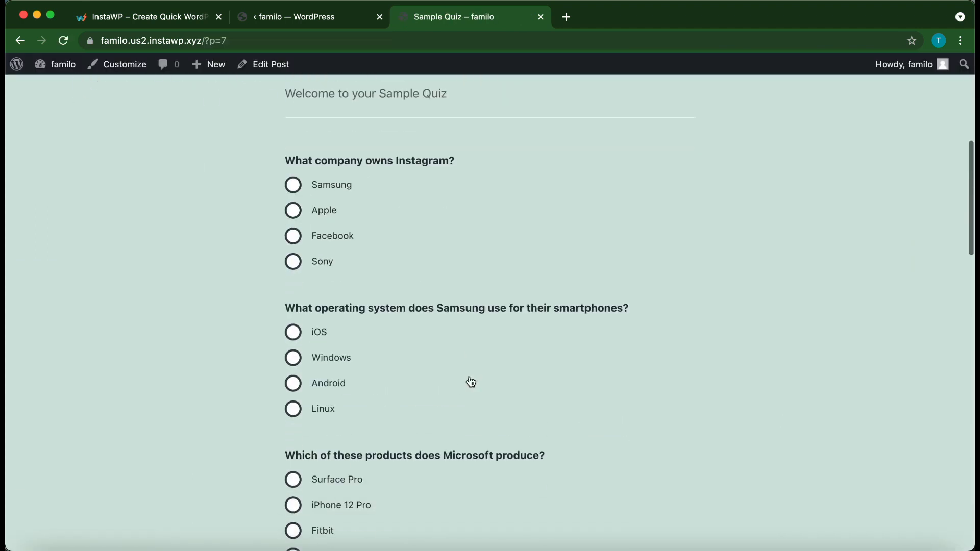
click(294, 211)
scroll(330, 339, down, 2)
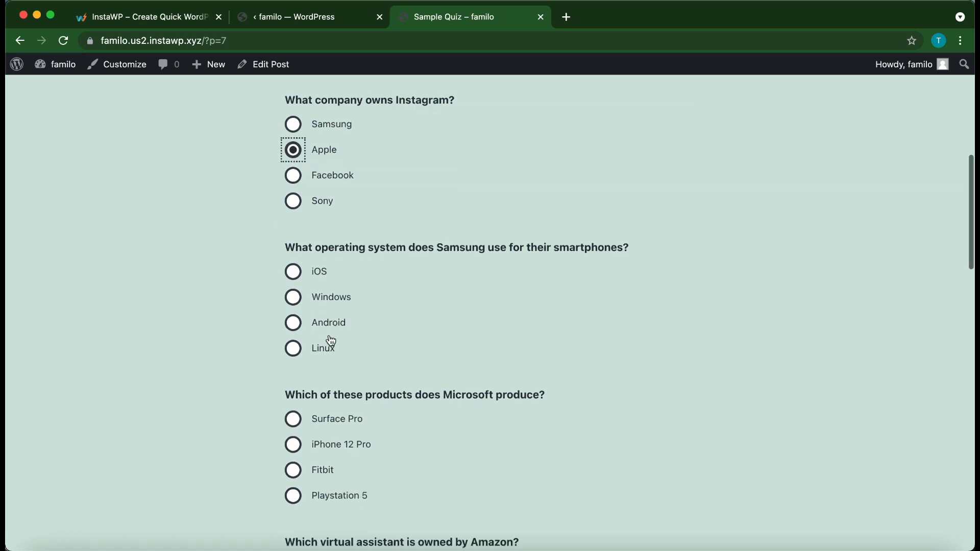
click(293, 313)
scroll(528, 350, down, 2)
click(289, 351)
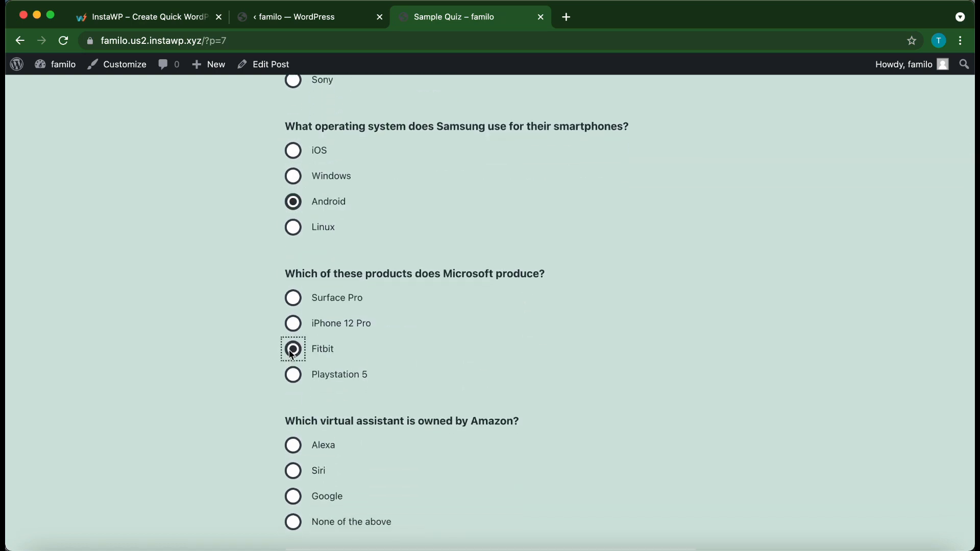
scroll(408, 406, down, 1)
click(295, 445)
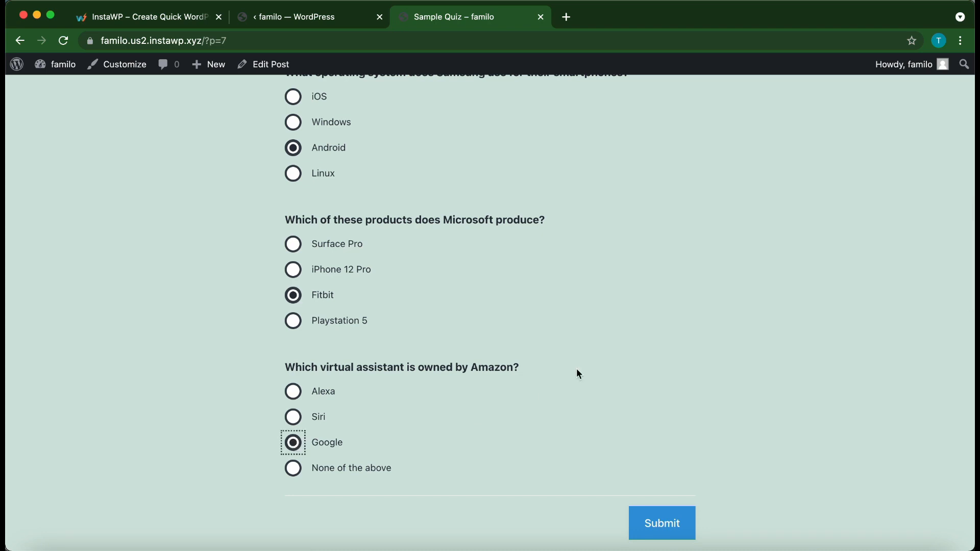
Submit the quiz and review the graded answers to all questions.
click(661, 523)
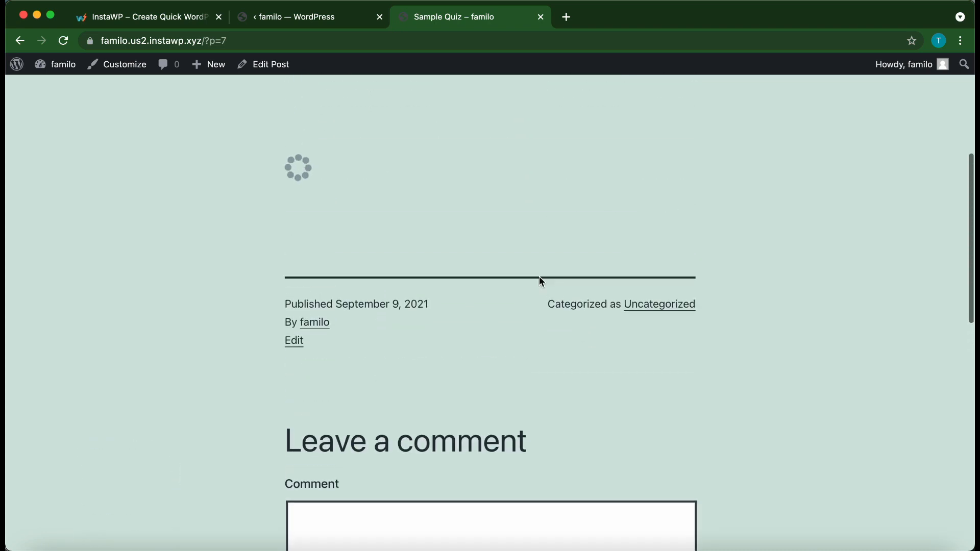
scroll(479, 287, down, 5)
scroll(479, 287, down, 5)
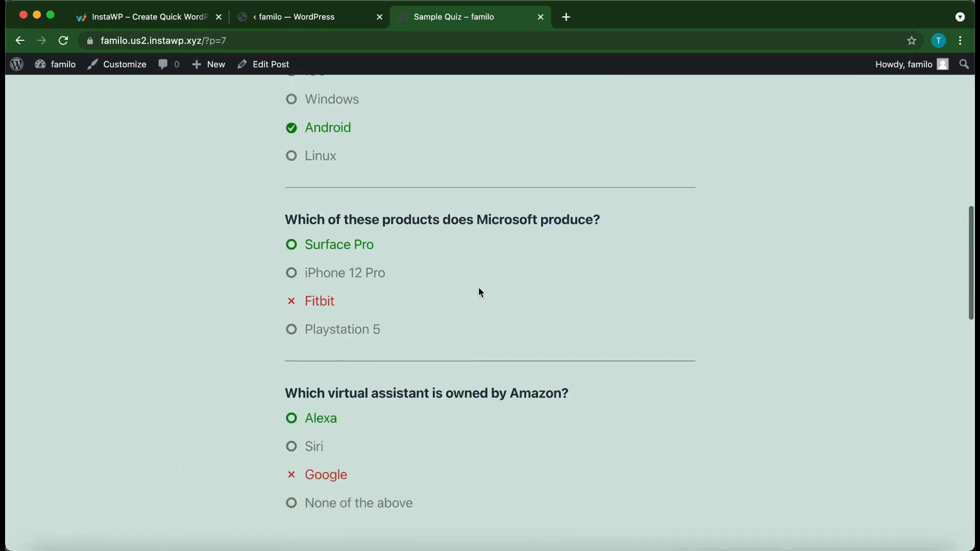
scroll(479, 287, up, 10)
scroll(459, 276, up, 5)
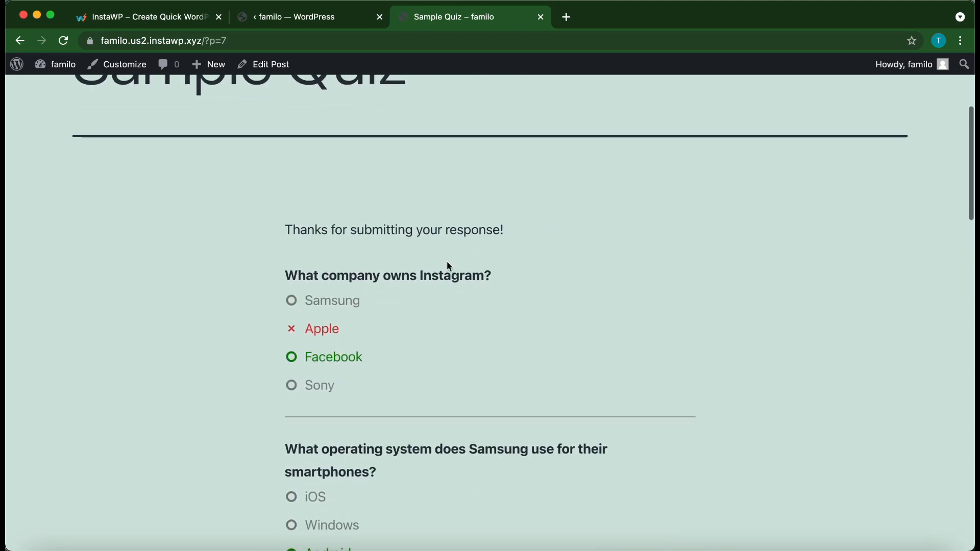
Return to the WordPress admin, open Reporting And Analysis in the QSM results and analyse the Sample Quiz results.
click(294, 19)
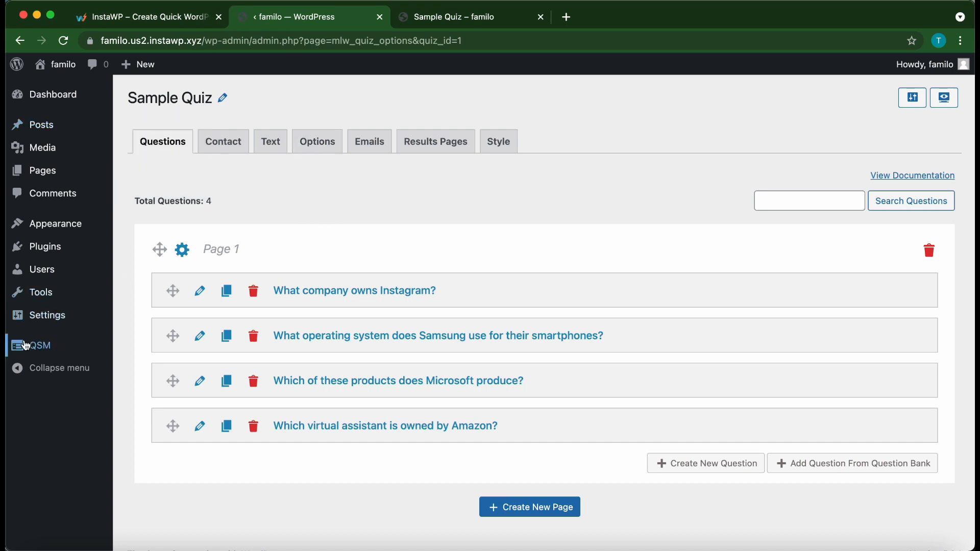
mouse_move(41, 346)
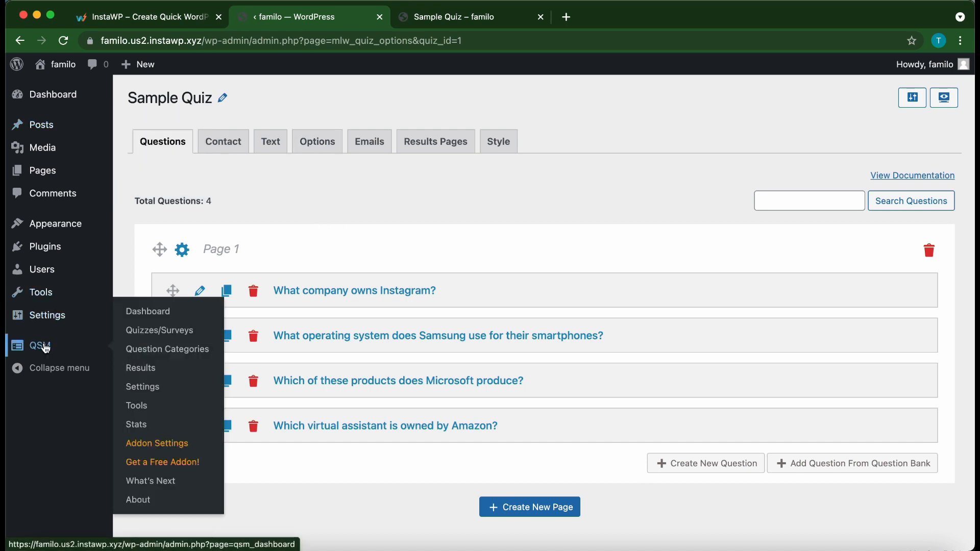
click(149, 370)
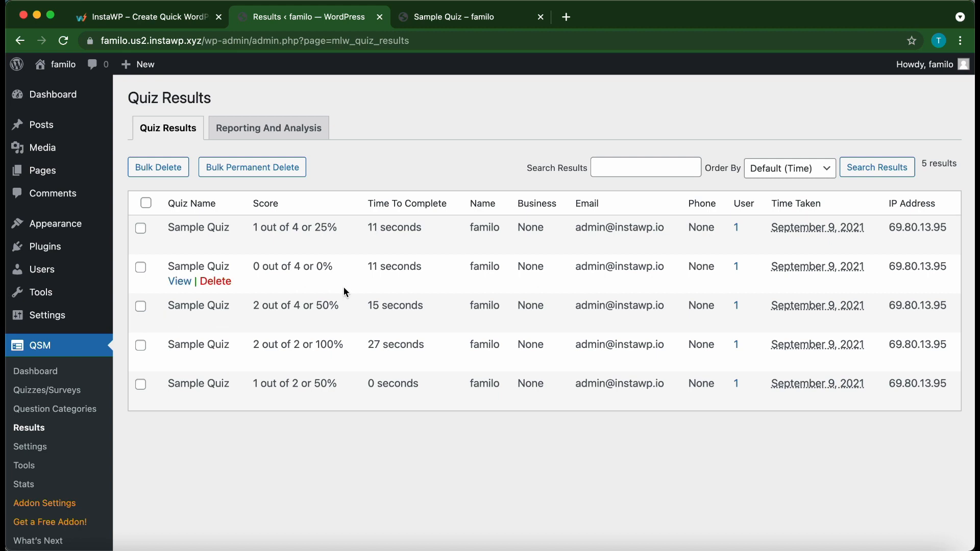
click(275, 136)
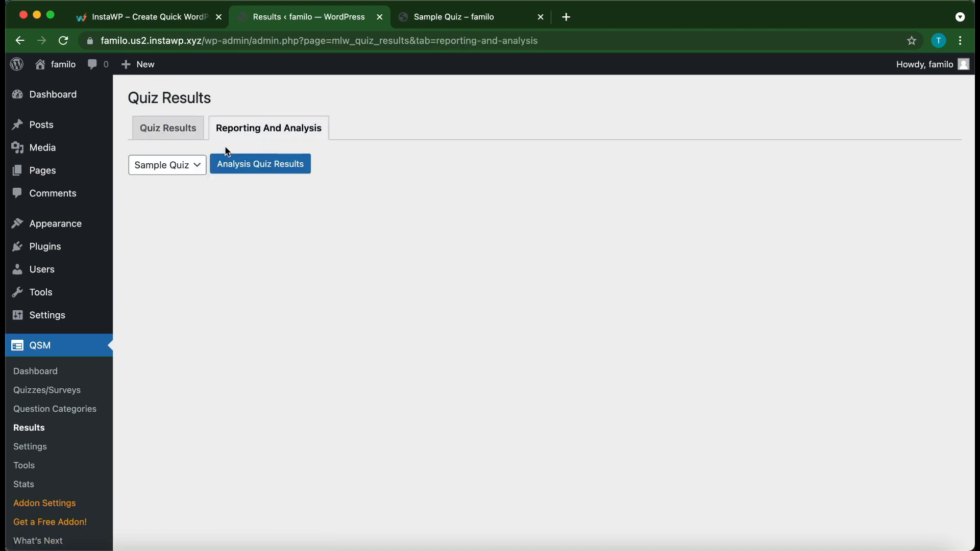
click(198, 167)
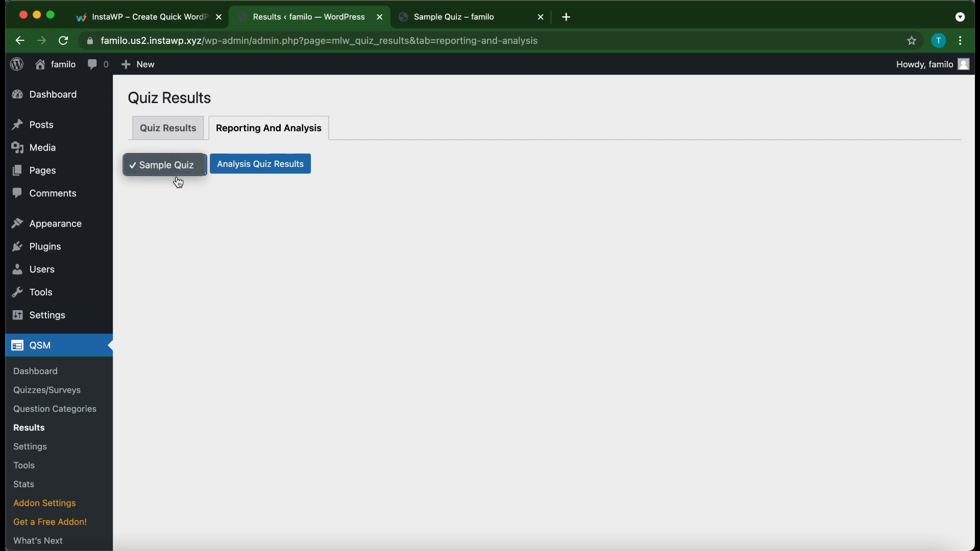
click(189, 181)
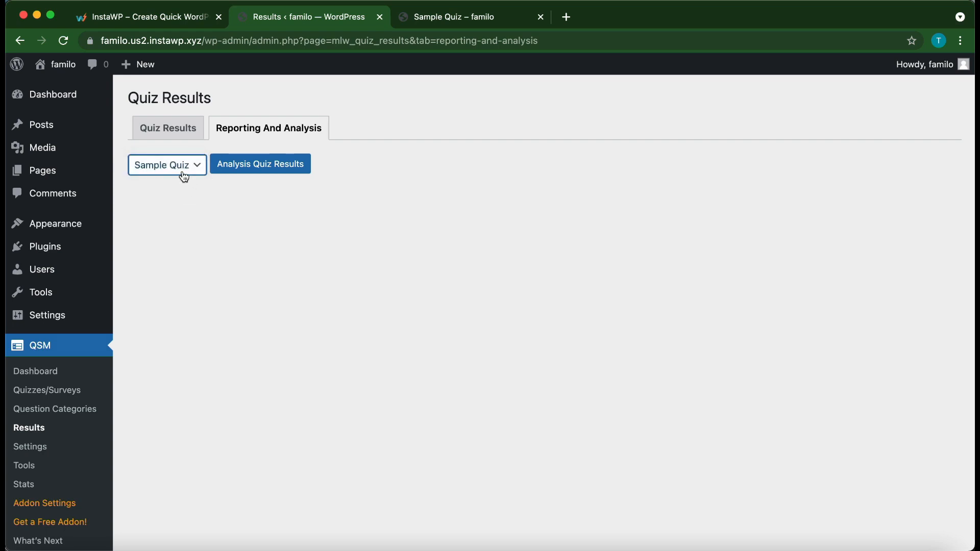
click(242, 168)
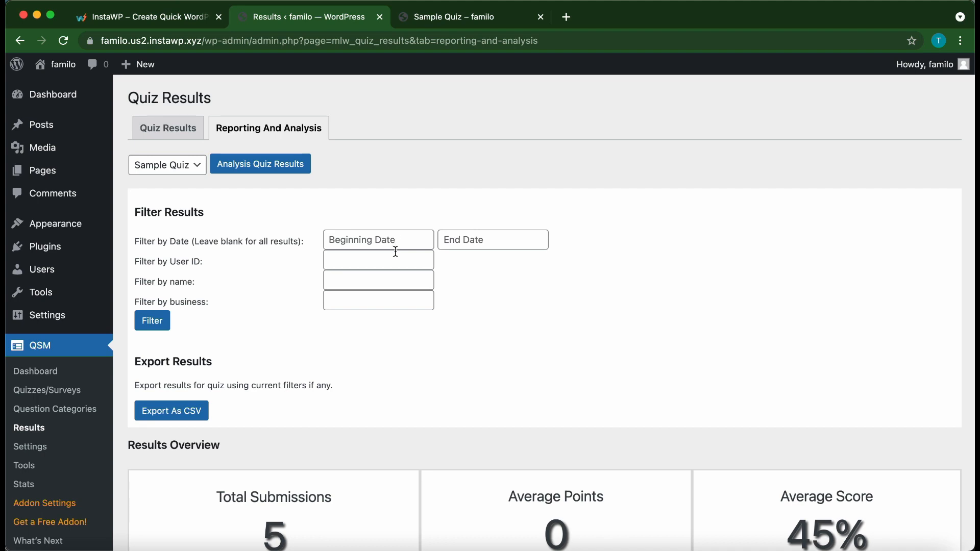
Examine the Sample Quiz report, including the filter and export options, the results overview and each question's pie chart.
scroll(376, 329, down, 5)
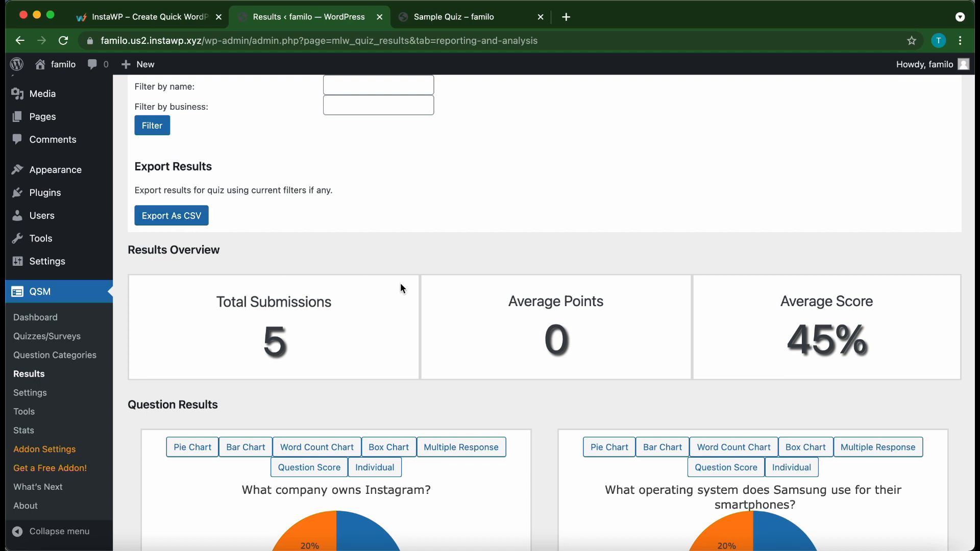
scroll(401, 284, down, 2)
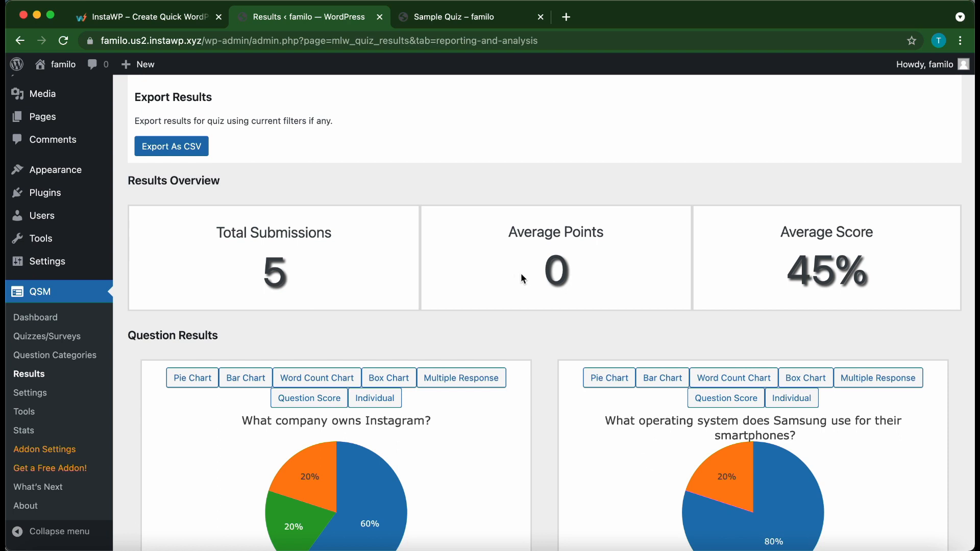
scroll(555, 278, down, 4)
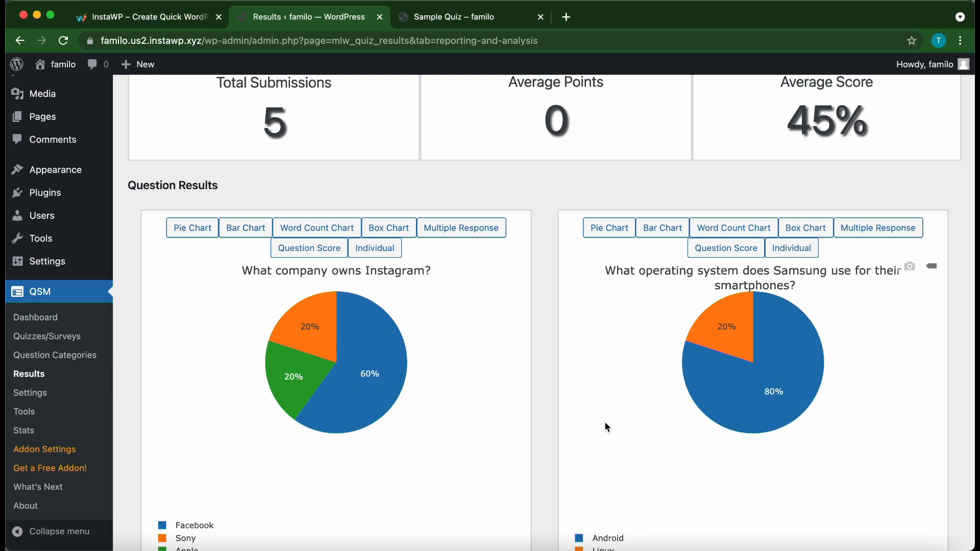
scroll(605, 425, down, 6)
scroll(605, 424, down, 5)
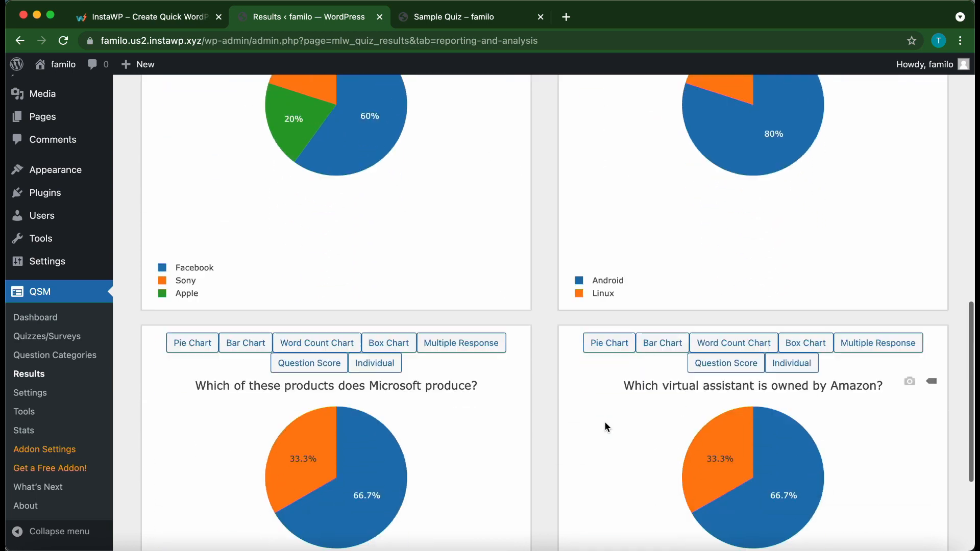
scroll(607, 427, down, 1)
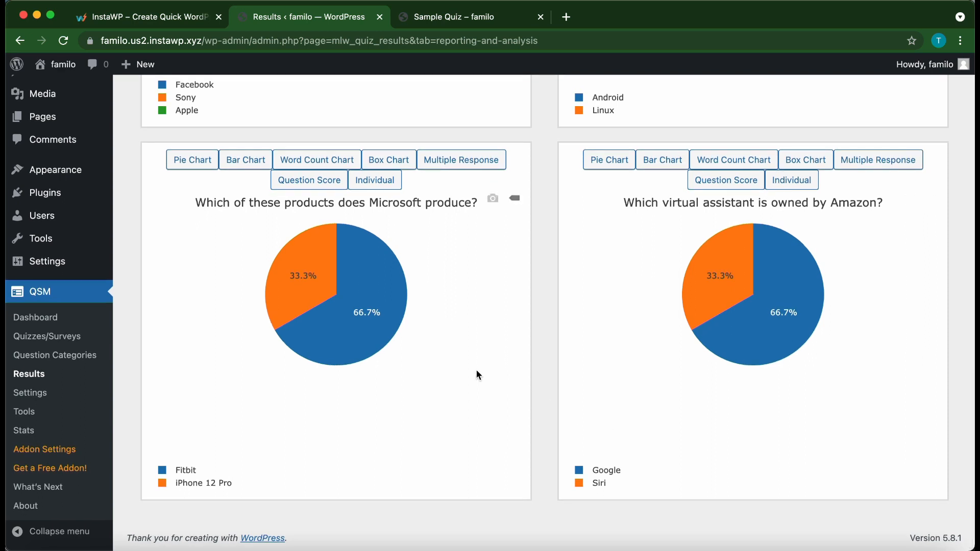
mouse_move(312, 298)
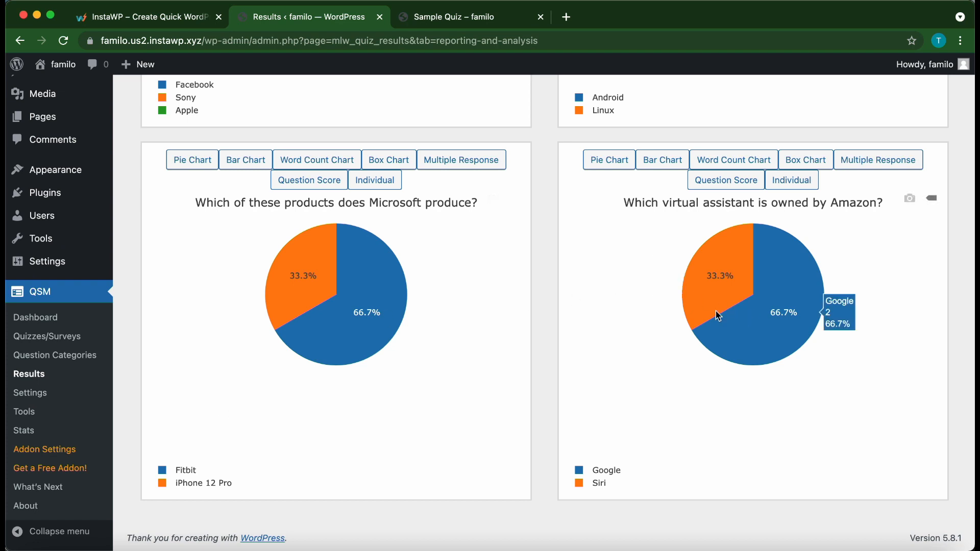
scroll(623, 268, up, 10)
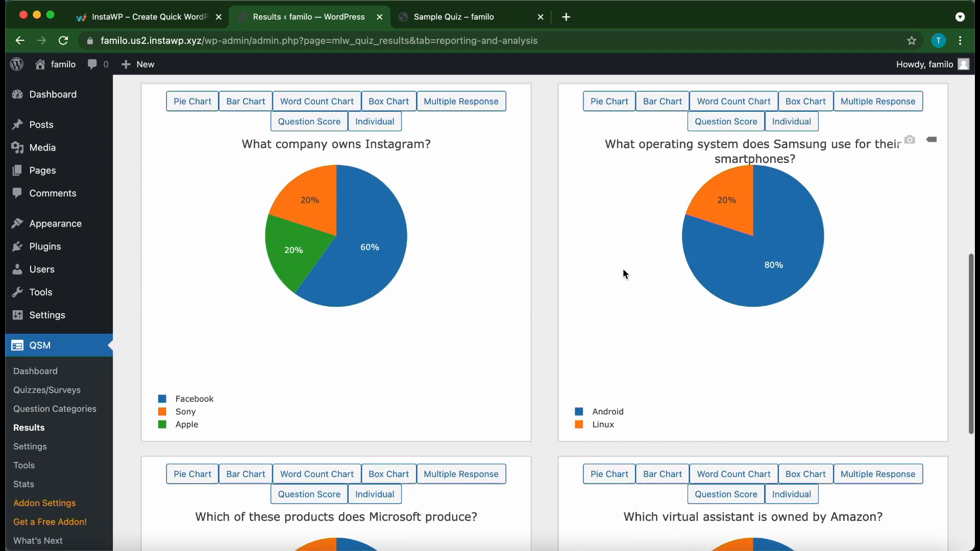
Display the results for "What company owns Instagram?" as a bar chart and as a word count chart.
scroll(623, 269, up, 1)
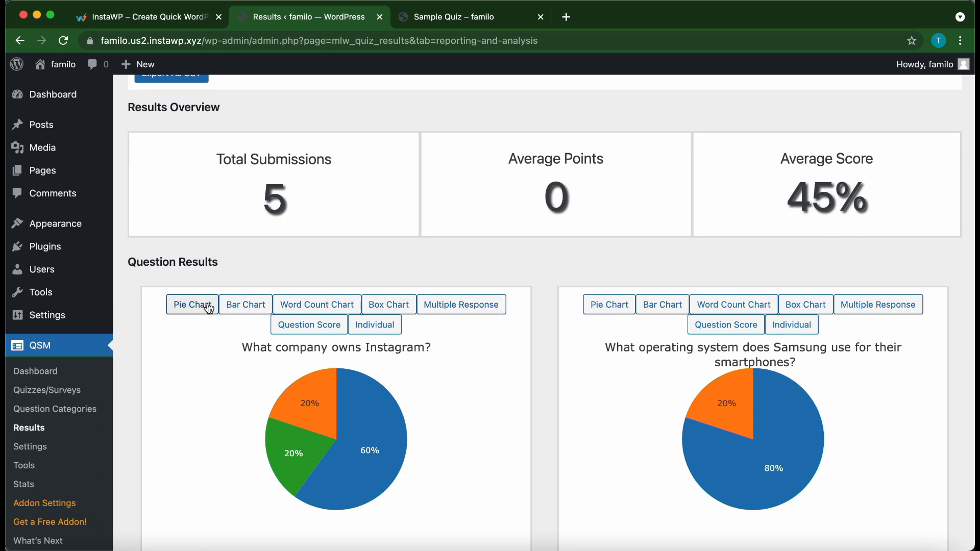
click(248, 308)
scroll(265, 311, down, 3)
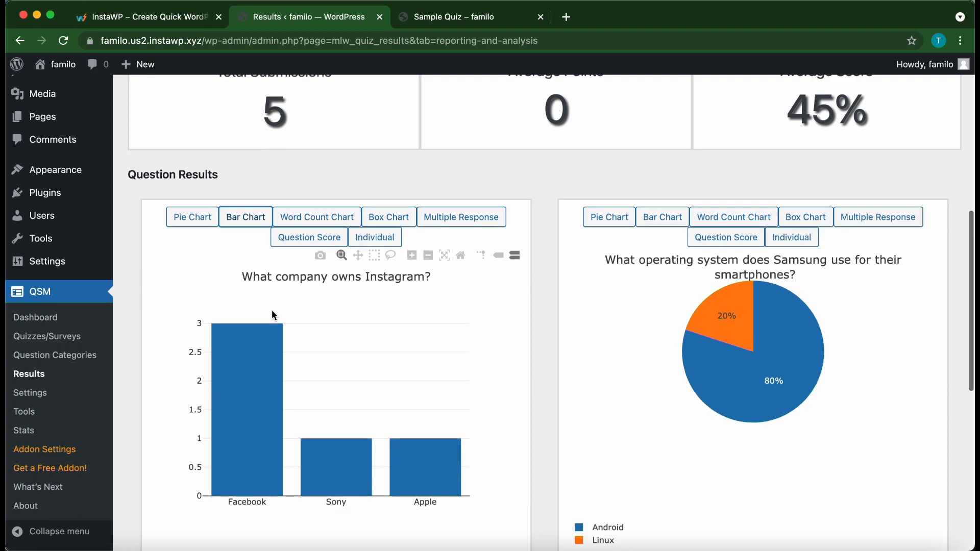
click(338, 200)
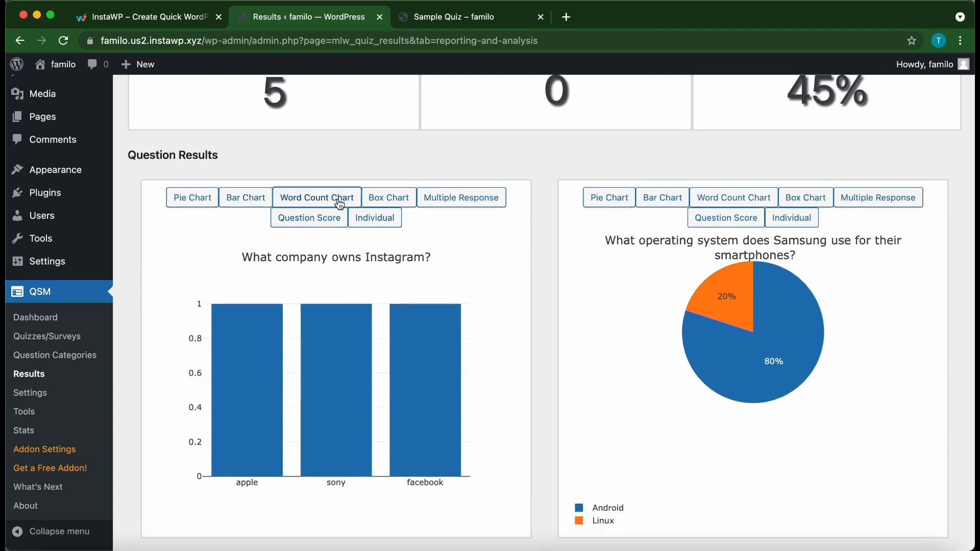
scroll(536, 336, down, 3)
scroll(536, 336, down, 6)
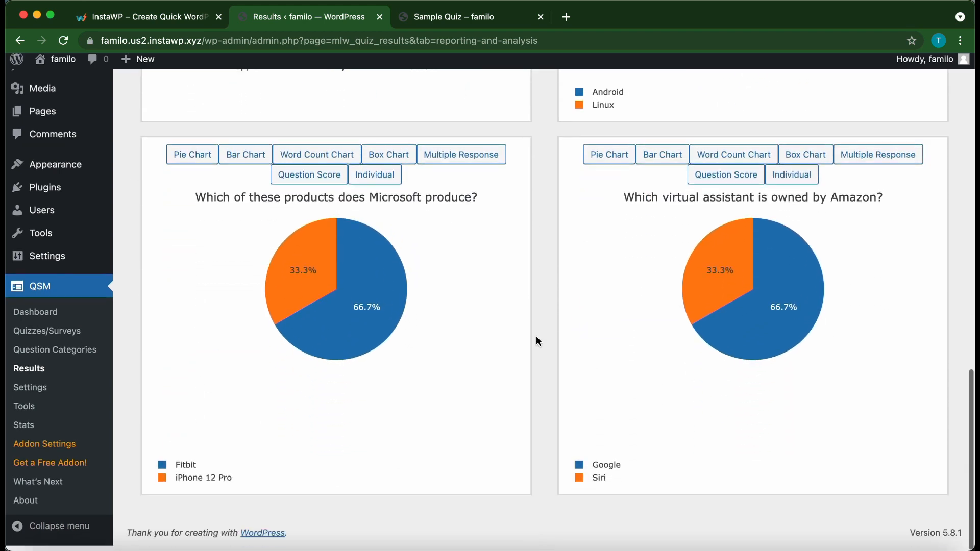
Export the Sample Quiz results as a CSV file without applying any filters.
scroll(536, 336, up, 5)
scroll(536, 336, up, 10)
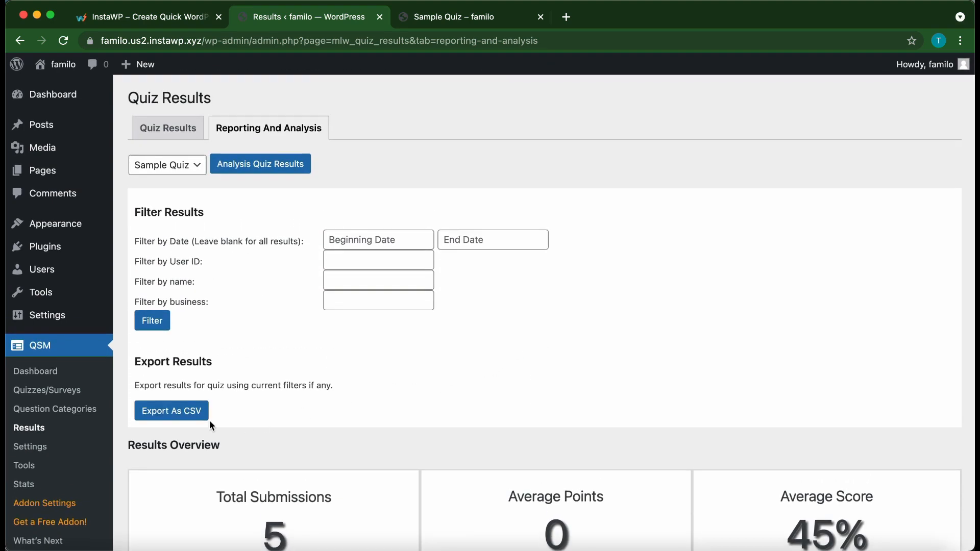
right_click(191, 416)
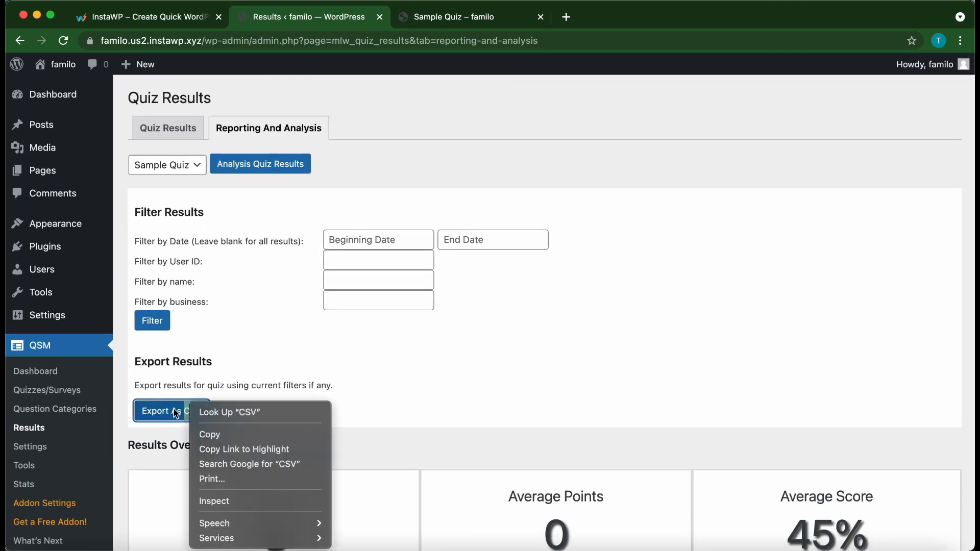
key(Escape)
click(176, 415)
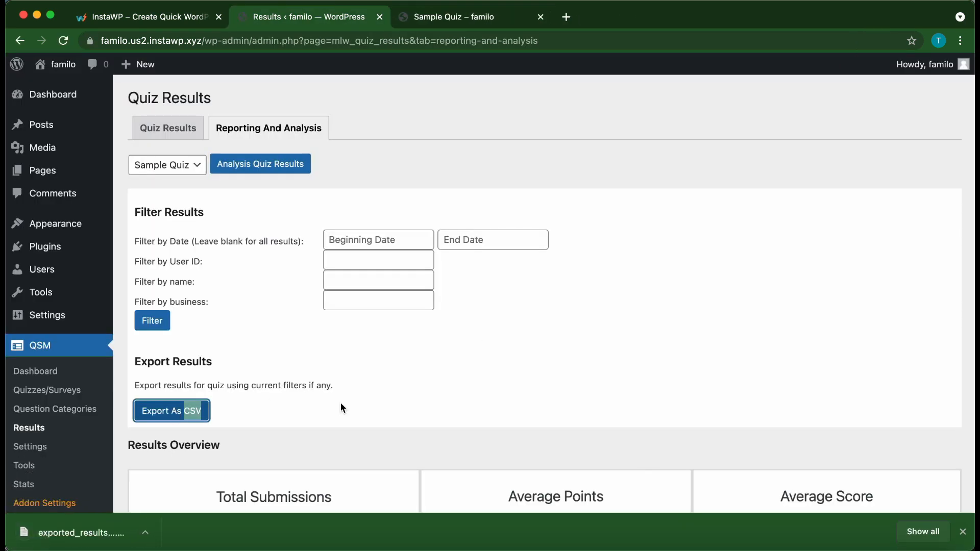
Open the downloaded CSV of exported results, review its contents and close it.
click(110, 533)
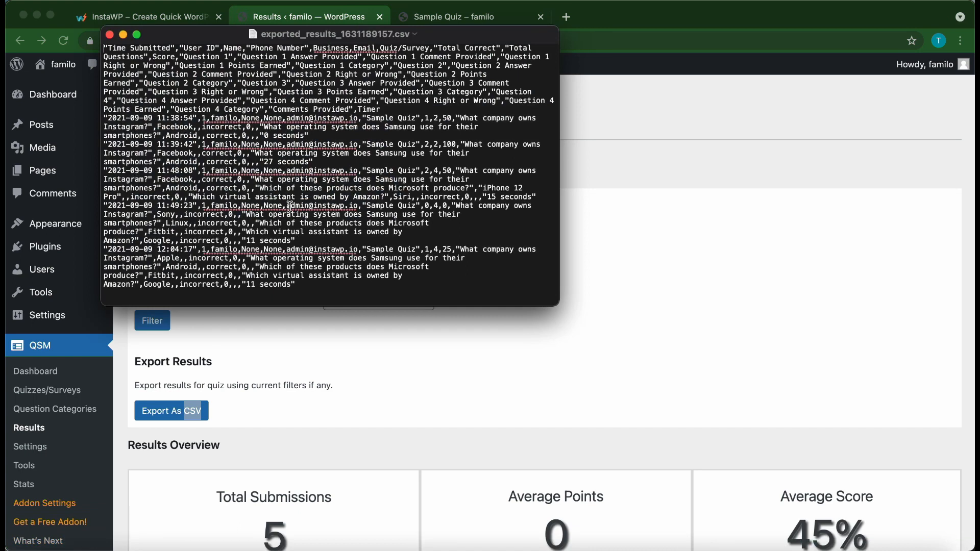
scroll(290, 206, down, 1)
scroll(202, 149, up, 1)
click(109, 34)
scroll(573, 274, down, 3)
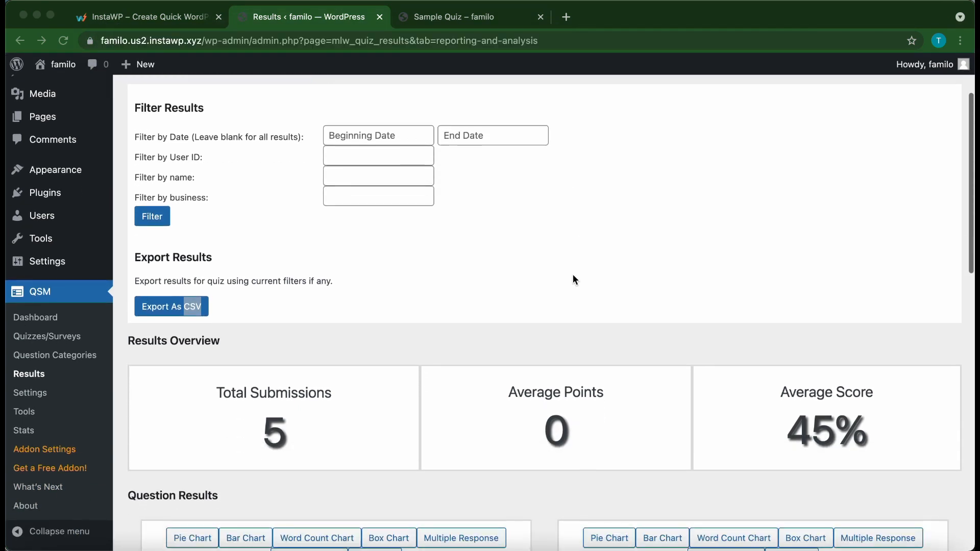
scroll(573, 275, up, 2)
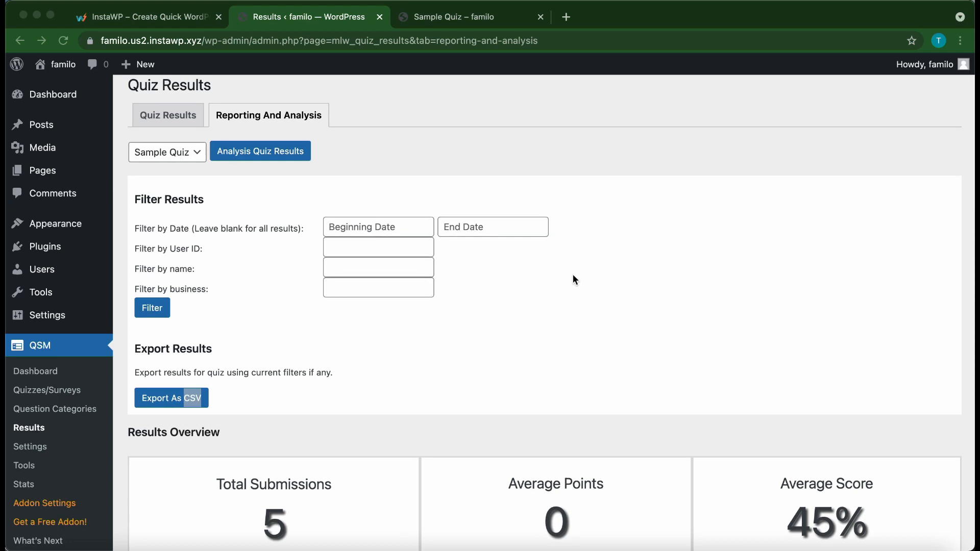